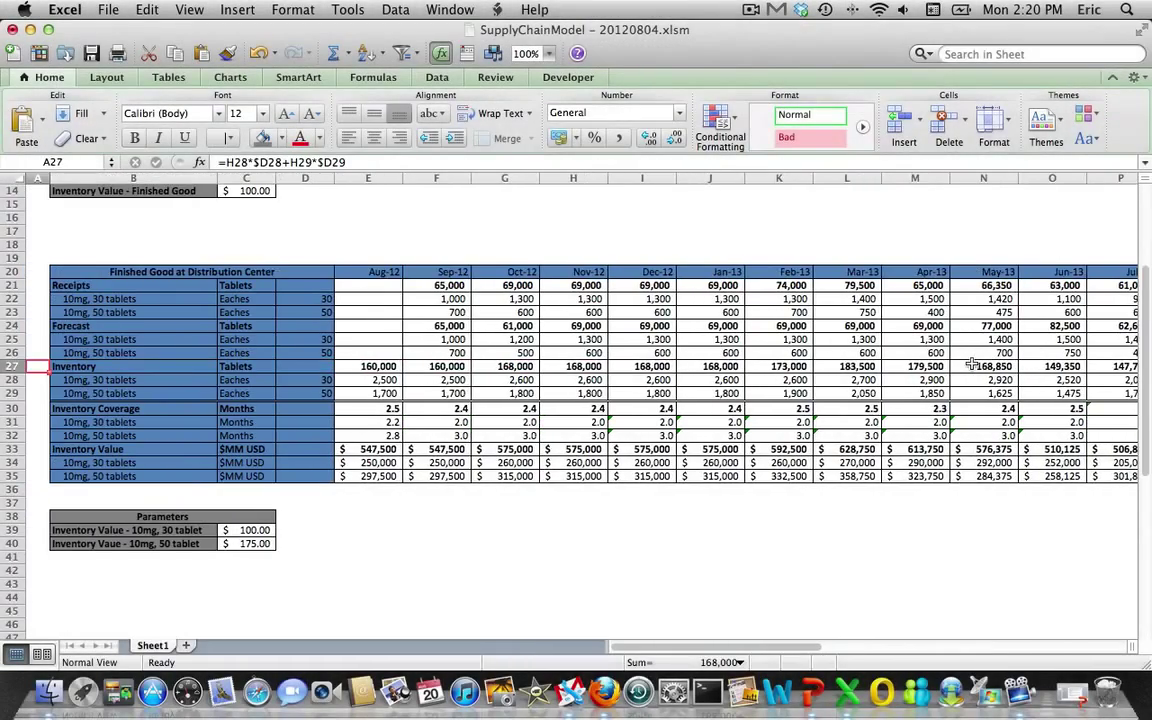
Insert three blank rows (37–39) above the Parameters table
key("Down")
key("Down")
key("Down")
key("Down")
key("Down")
key("Down")
key("Down")
key("Down")
key("Down")
key("Down")
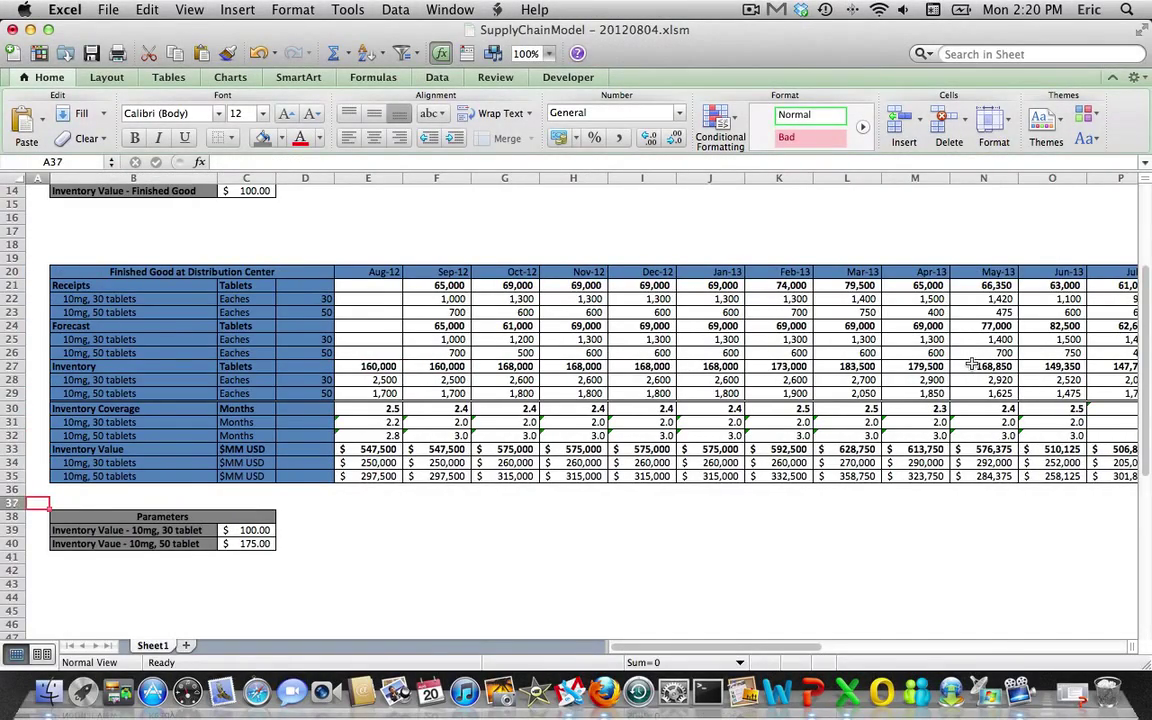
scroll(970, 365, "down", 2)
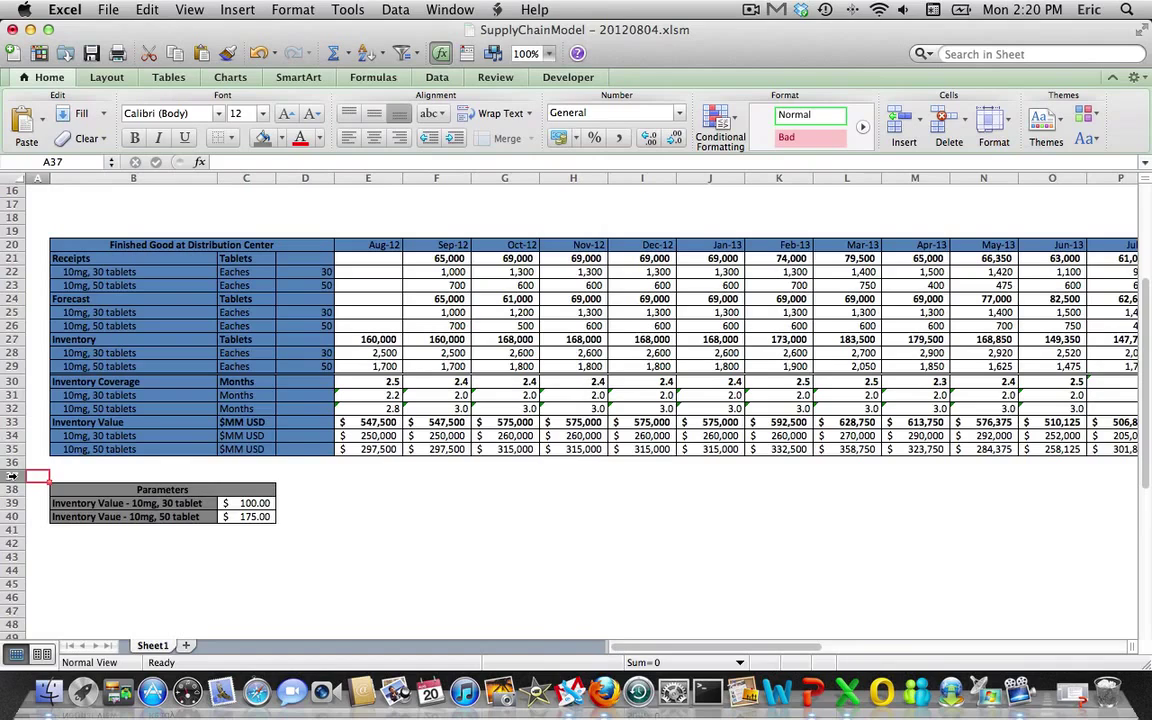
left_click_drag(12, 476, 12, 503)
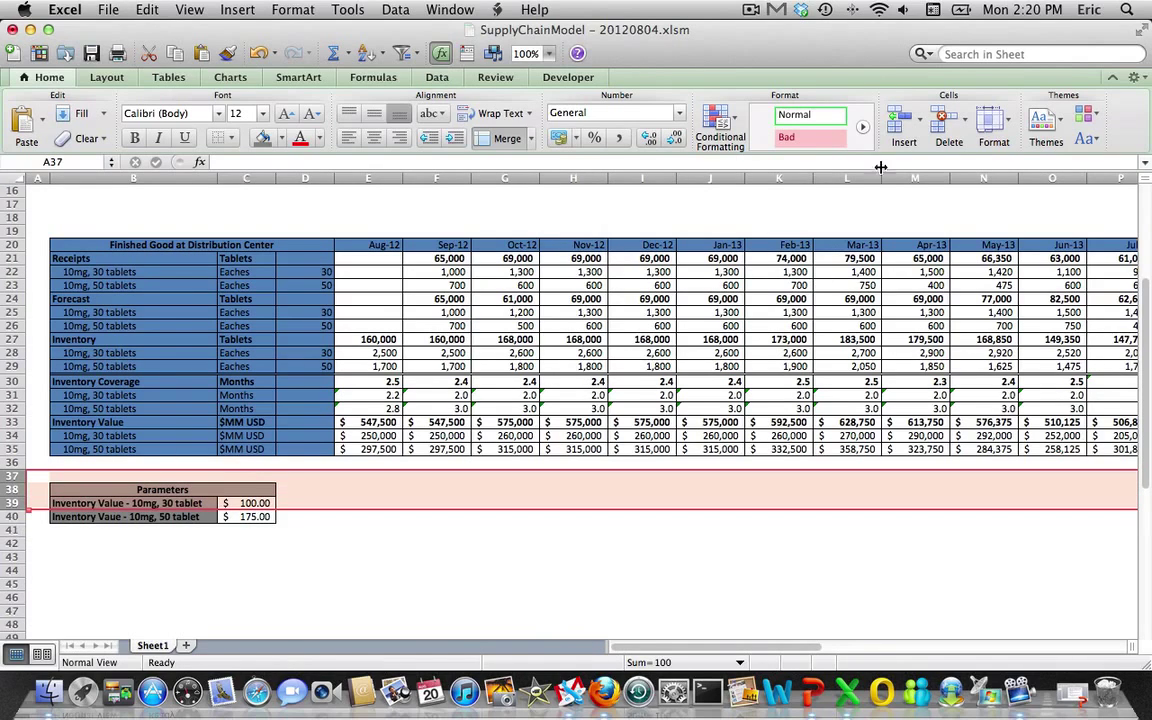
left_click(896, 124)
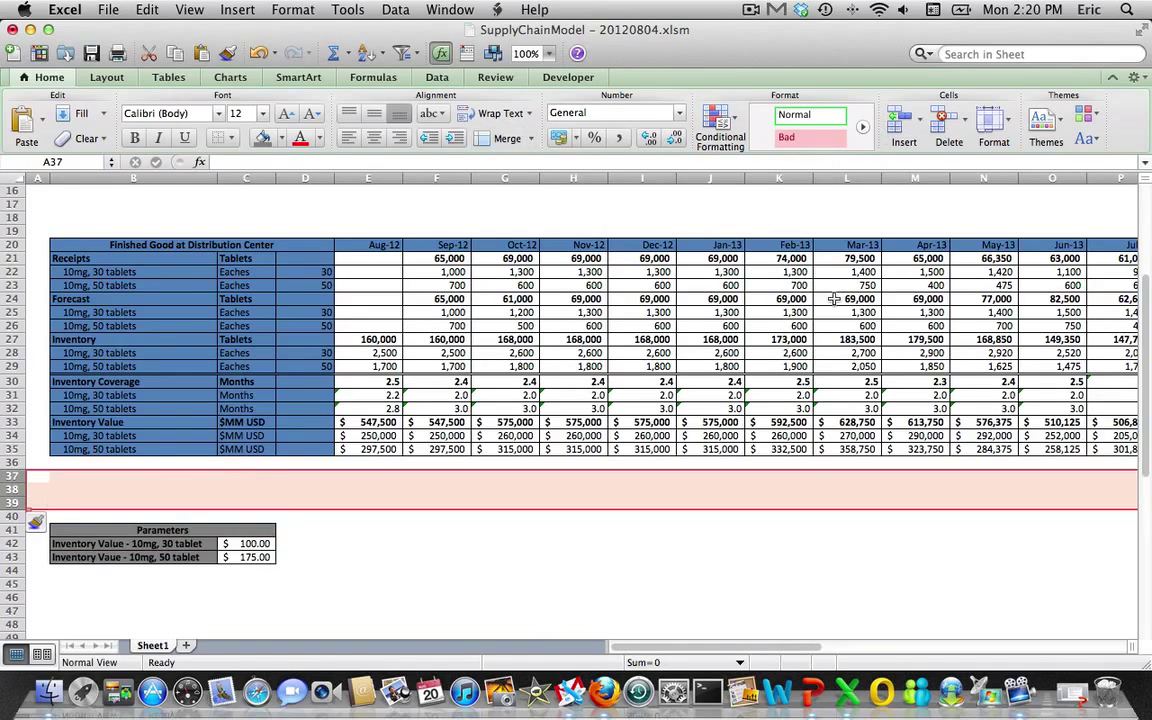
Select row 37 from B37 across to the Dec-13 column
key("Right")
key("Right")
key("Right")
key("Left")
key("Left")
key("shift+Right")
key("shift+Right")
key("shift+Right")
key("shift+Right")
key("shift+Right")
key("shift+Right")
key("shift+Right")
key("shift+Right")
key("shift+Right")
key("shift+Right")
key("shift+Right")
key("shift+Right")
key("shift+Right")
key("shift+Right")
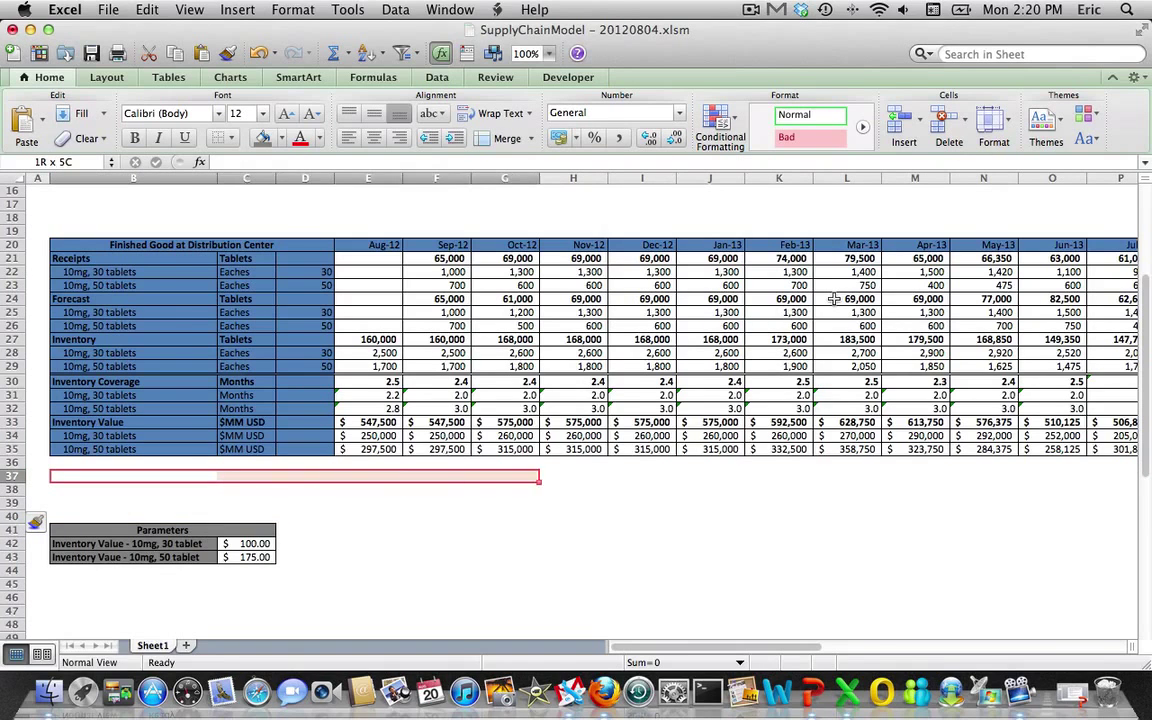
key("shift+Right")
key("shift+Right")
key("shift+Right")
key("shift+Right")
key("shift+Right")
key("shift+Right")
key("shift+Right")
key("shift+Right")
key("shift+Right")
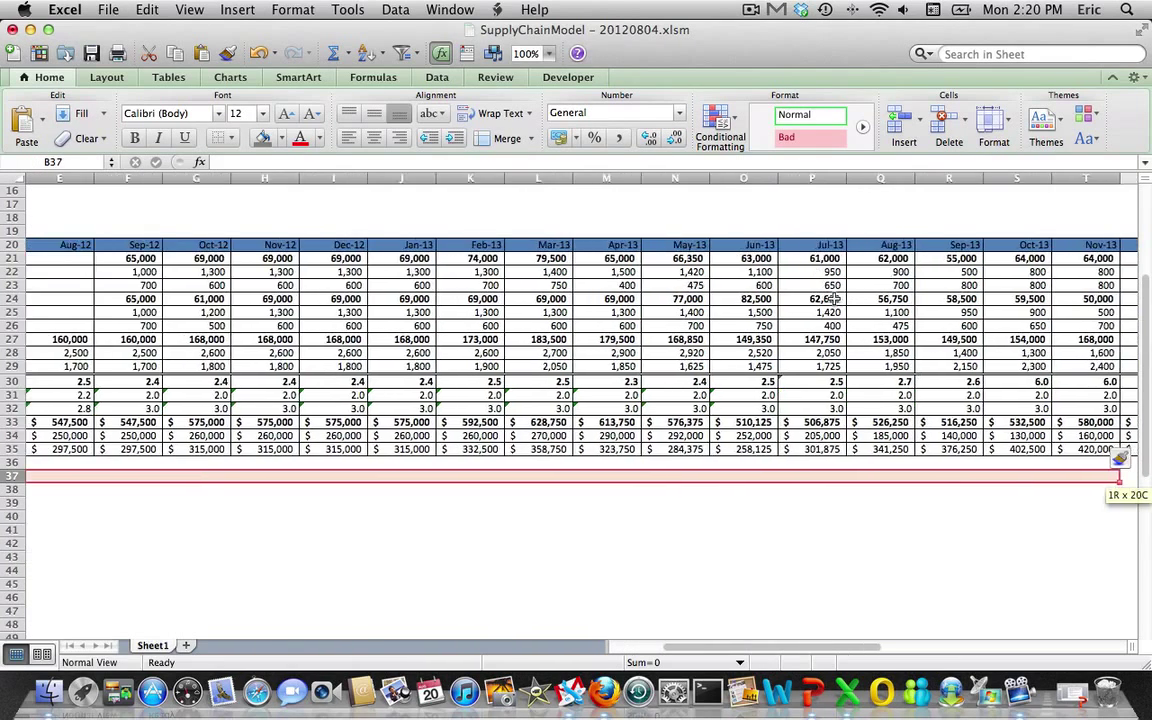
key("shift+Left")
key("shift+Left")
key("shift+Left")
key("shift+Left")
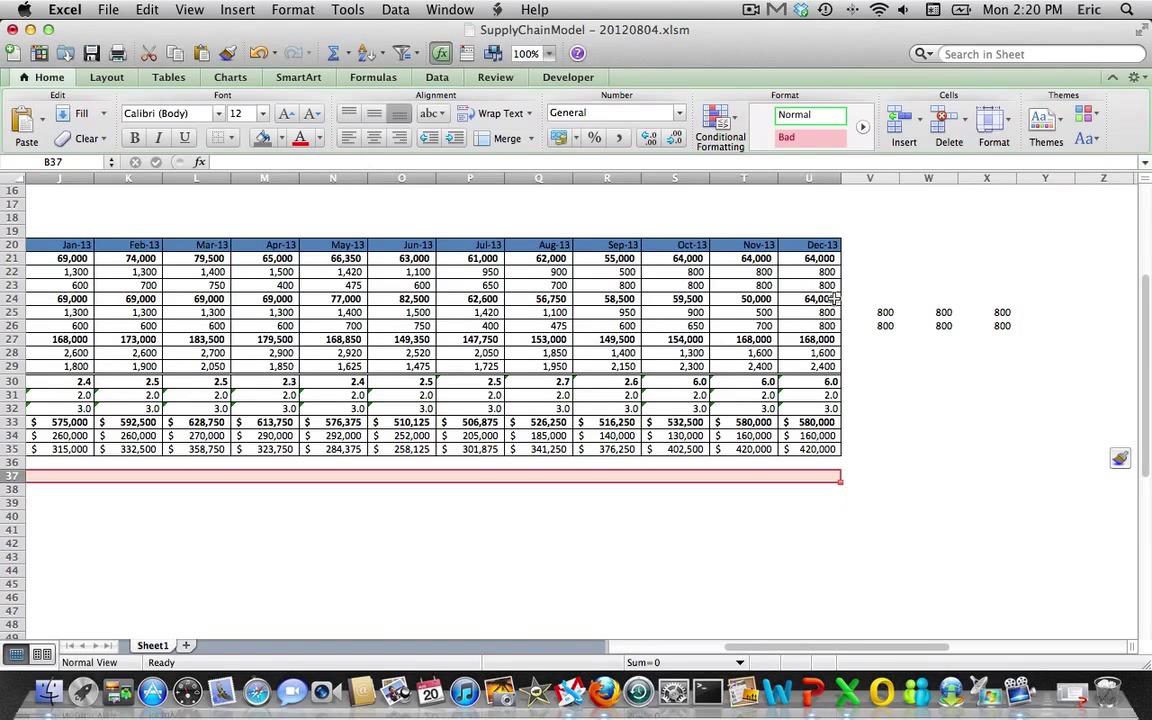
Fill the selected row 37 band green
left_click(281, 138)
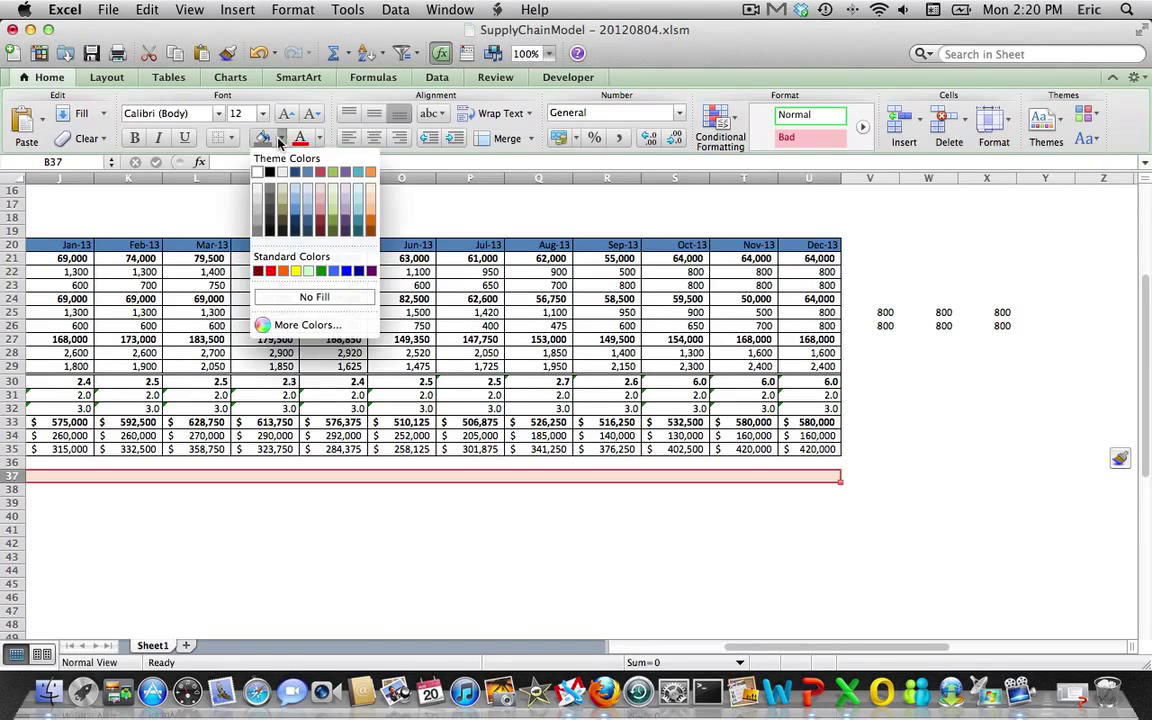
left_click(322, 272)
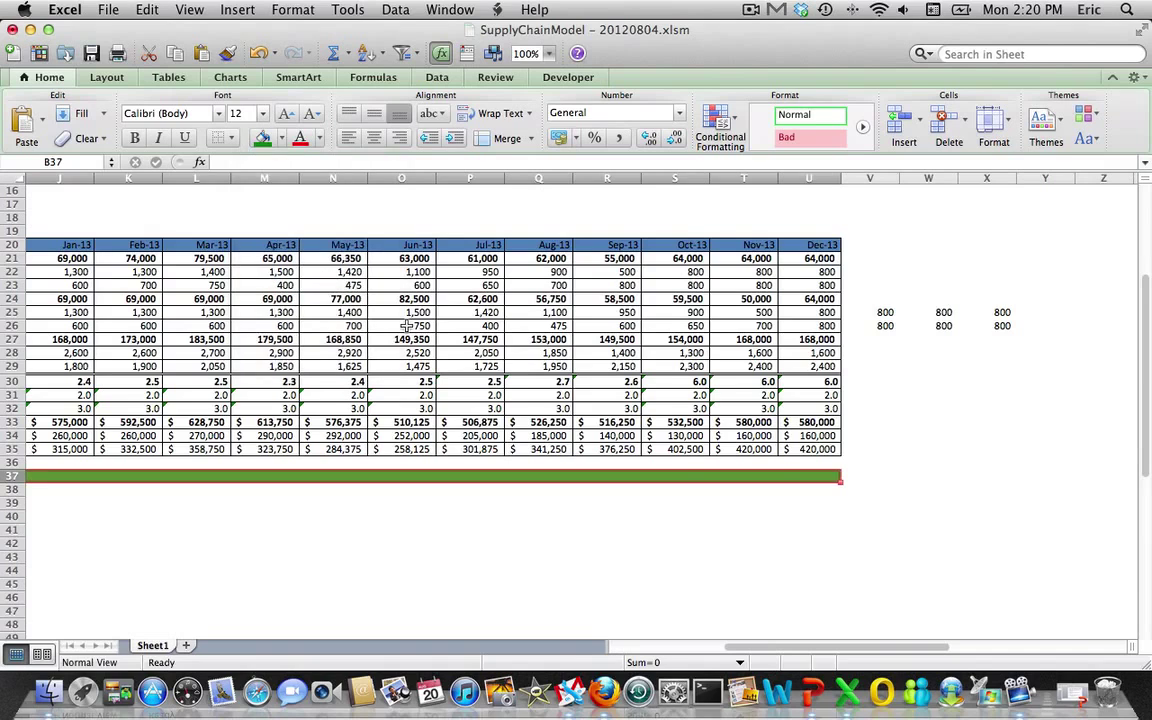
key("shift+Left")
key("shift+Left")
key("shift+Left")
key("shift+Left")
key("shift+Left")
key("shift+Left")
key("shift+Left")
key("shift+Left")
key("shift+Left")
key("shift+Left")
key("shift+Left")
key("shift+Left")
key("shift+Left")
key("shift+Left")
key("shift+Left")
key("shift+Left")
key("shift+Left")
key("shift+Left")
key("shift+Left")
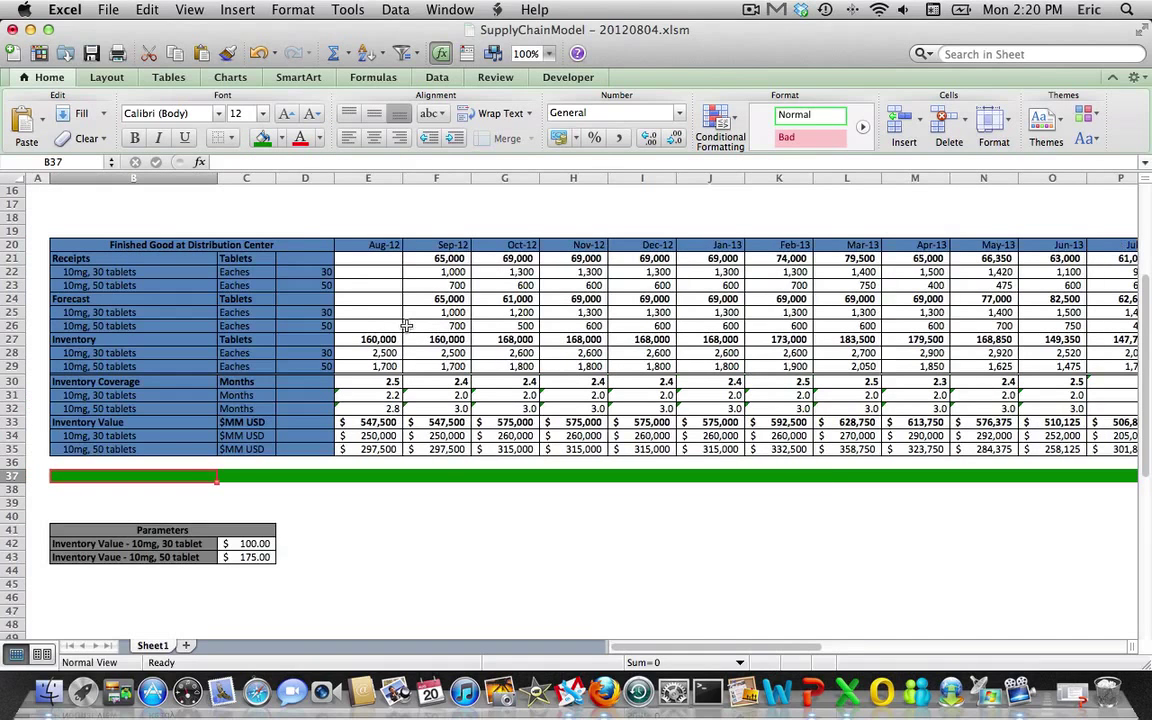
Label B37 'Check' and save the workbook
type("Check")
key("Tab")
key("Tab")
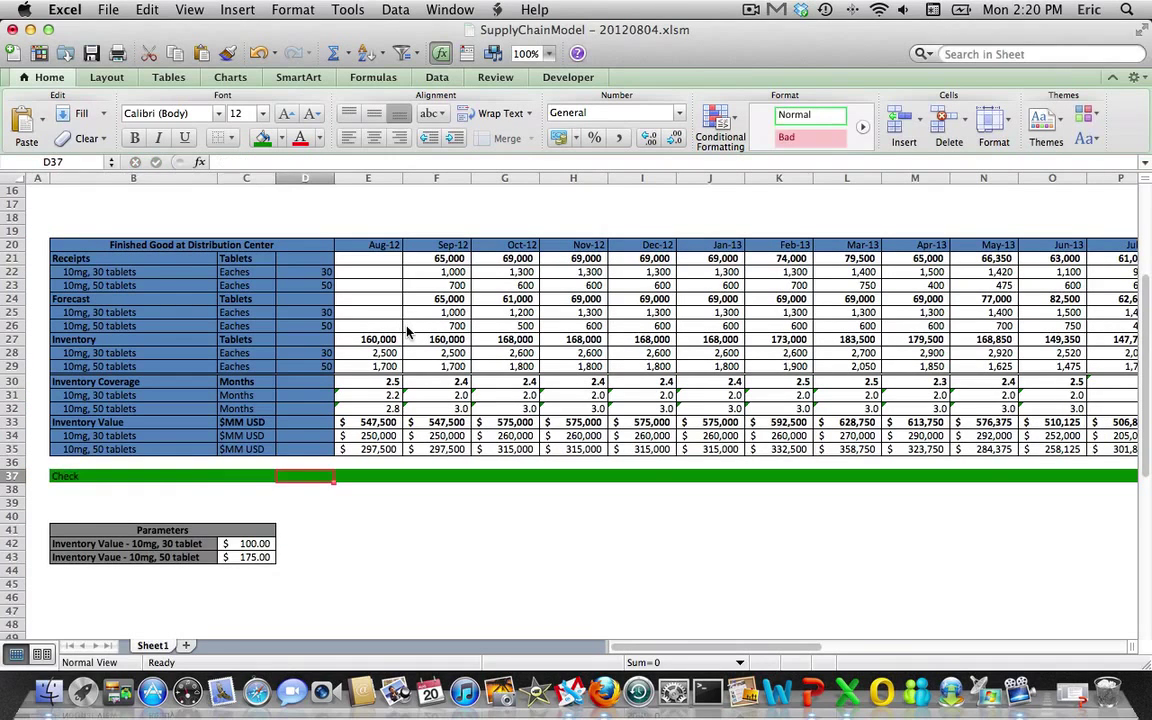
key("Tab")
key("Tab")
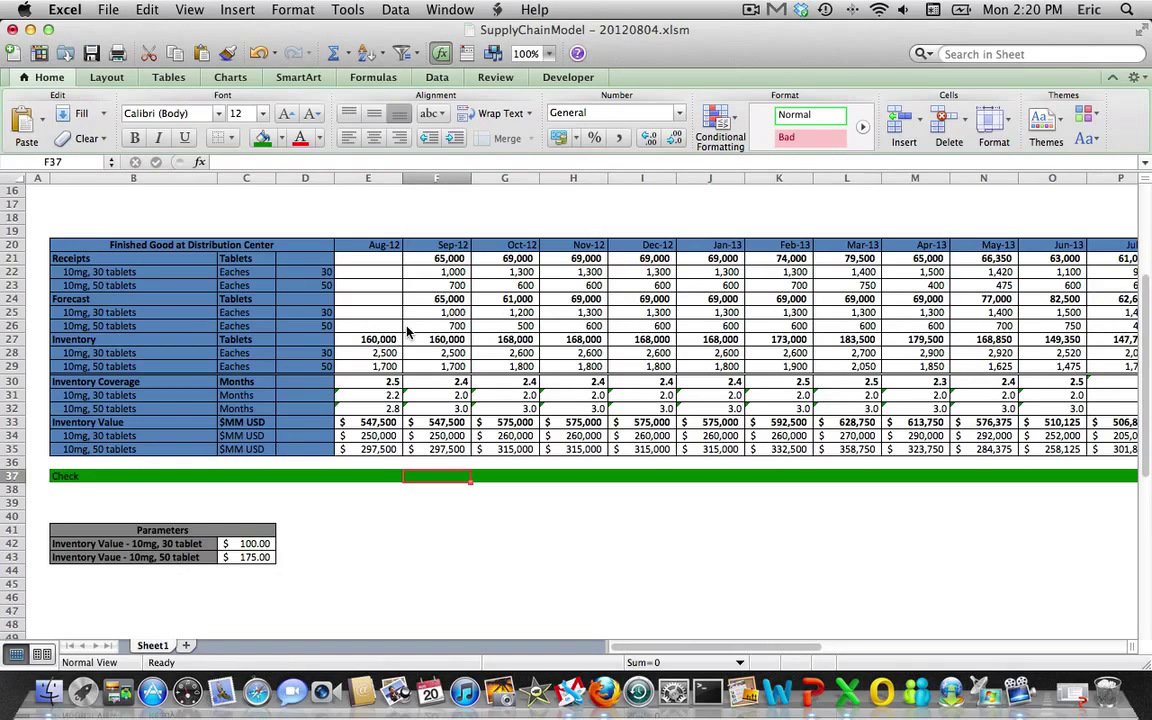
left_click(91, 53)
Build the F37 formula =E27+F21-F24-F27 by pointing to the referenced cells
type("=")
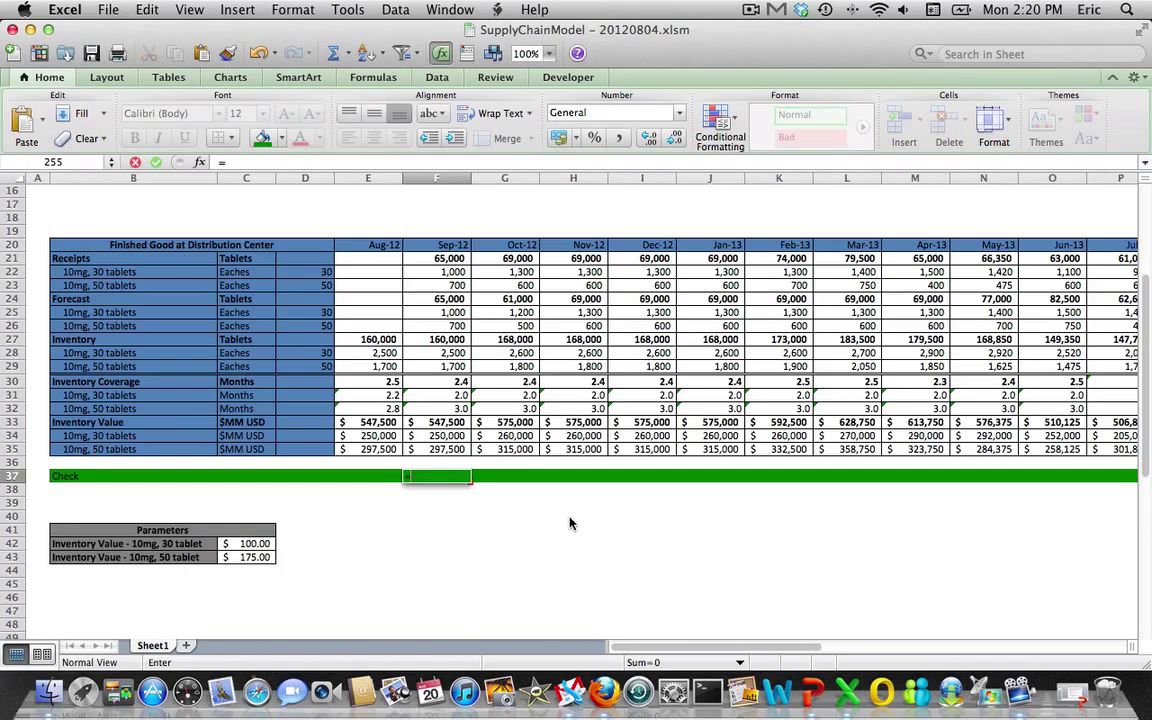
key("Left")
key("Up")
key("Up")
key("Up")
key("Up")
key("Up")
key("Up")
key("Up")
key("Up")
key("Up")
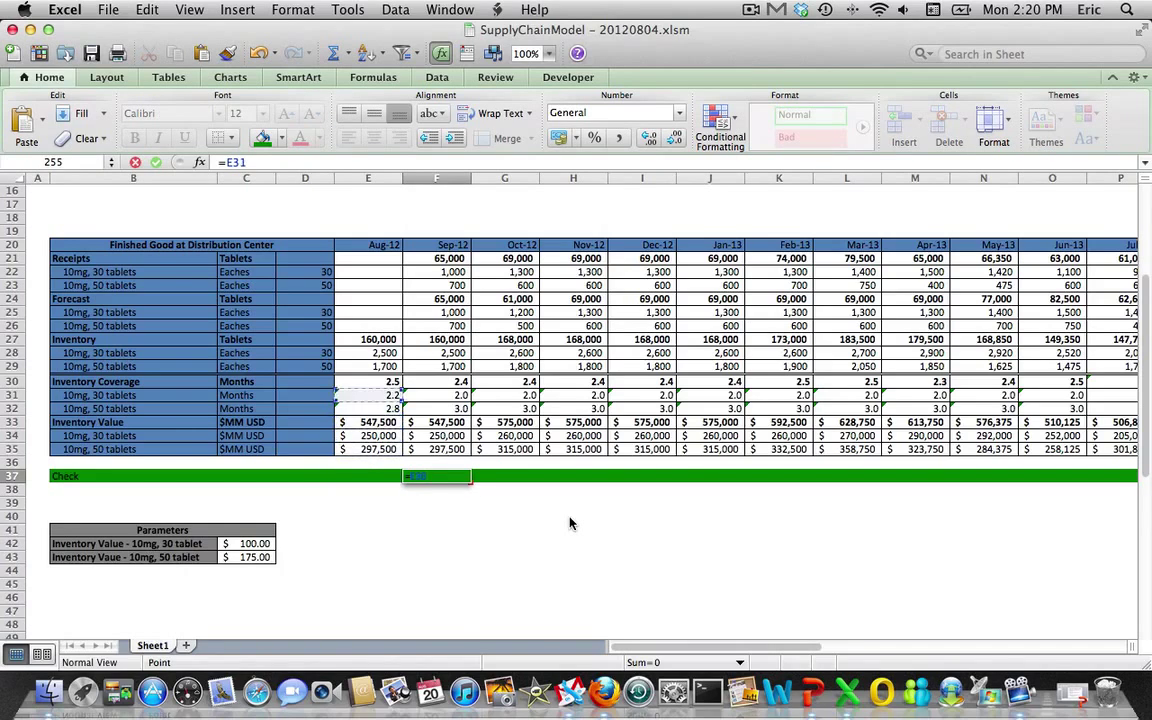
key("Up")
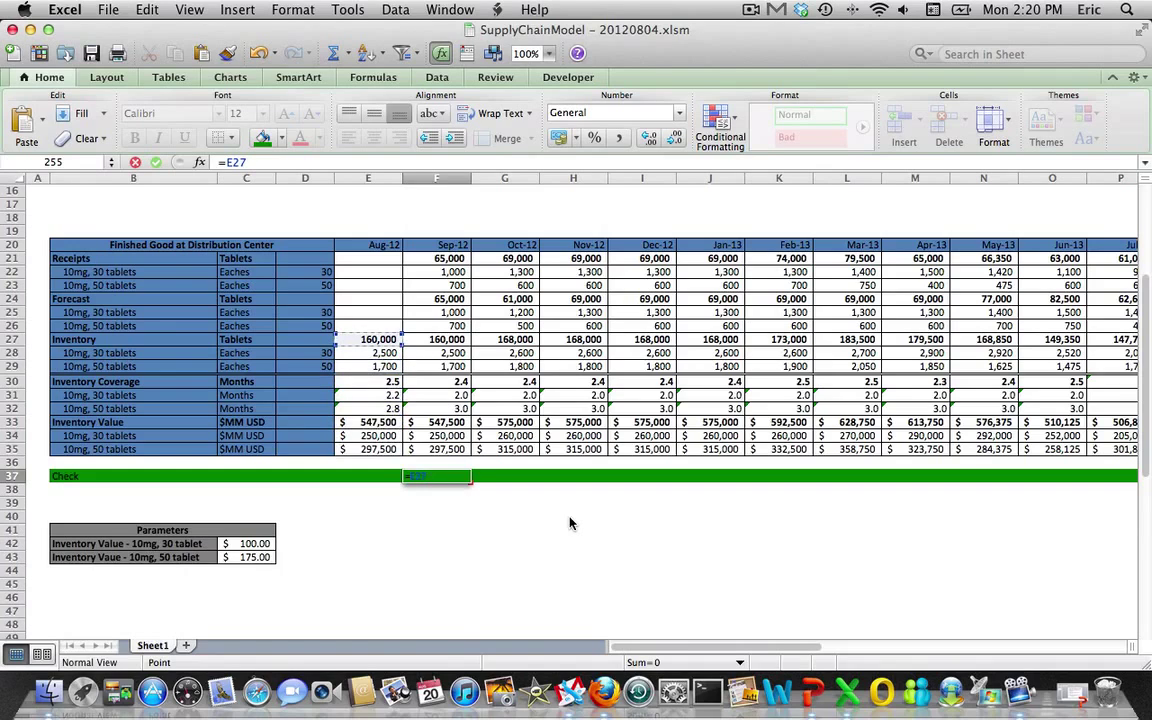
type("+")
key("Up")
key("Up")
key("Up")
key("Up")
key("Up")
key("Up")
key("Up")
key("Up")
key("Up")
key("Up")
key("Up")
key("Up")
key("Up")
key("Up")
key("Up")
key("Up")
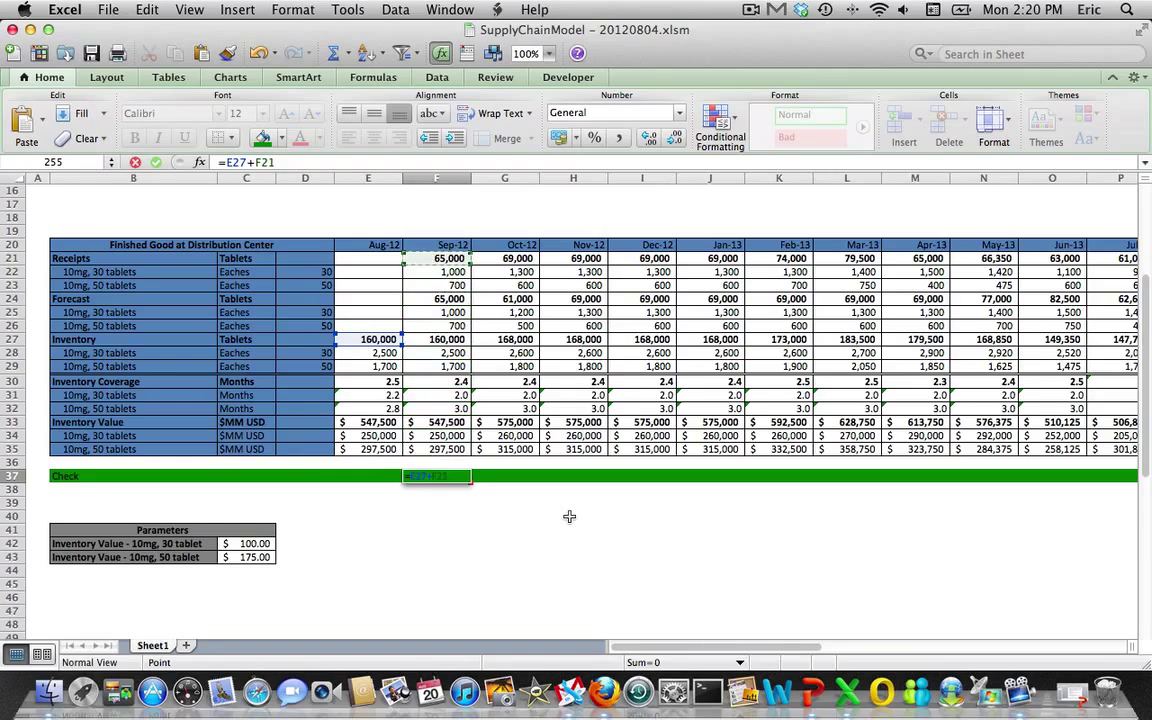
type("-")
key("Up")
key("Up")
key("Up")
key("Up")
key("Up")
key("Up")
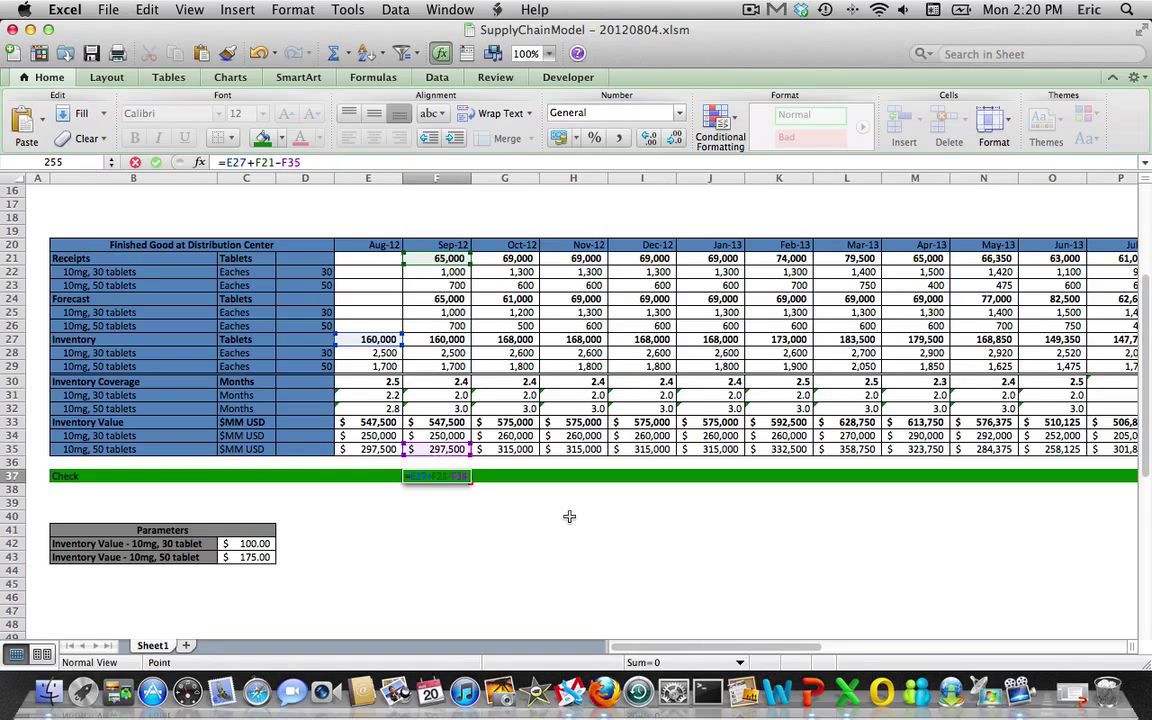
key("Up")
key("Up")
key("Up")
key("Up")
key("Up")
key("Up")
key("Up")
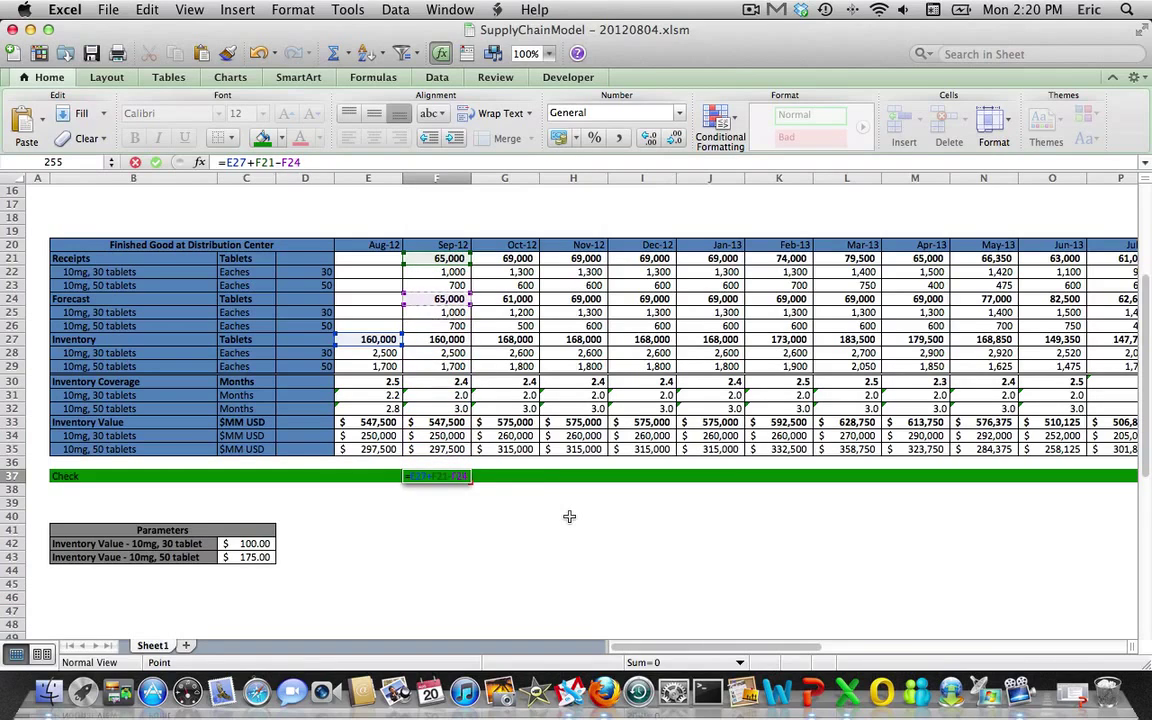
type("-")
key("Up")
key("Up")
key("Up")
key("Up")
key("Up")
key("Up")
key("Up")
key("Up")
key("Up")
key("Up")
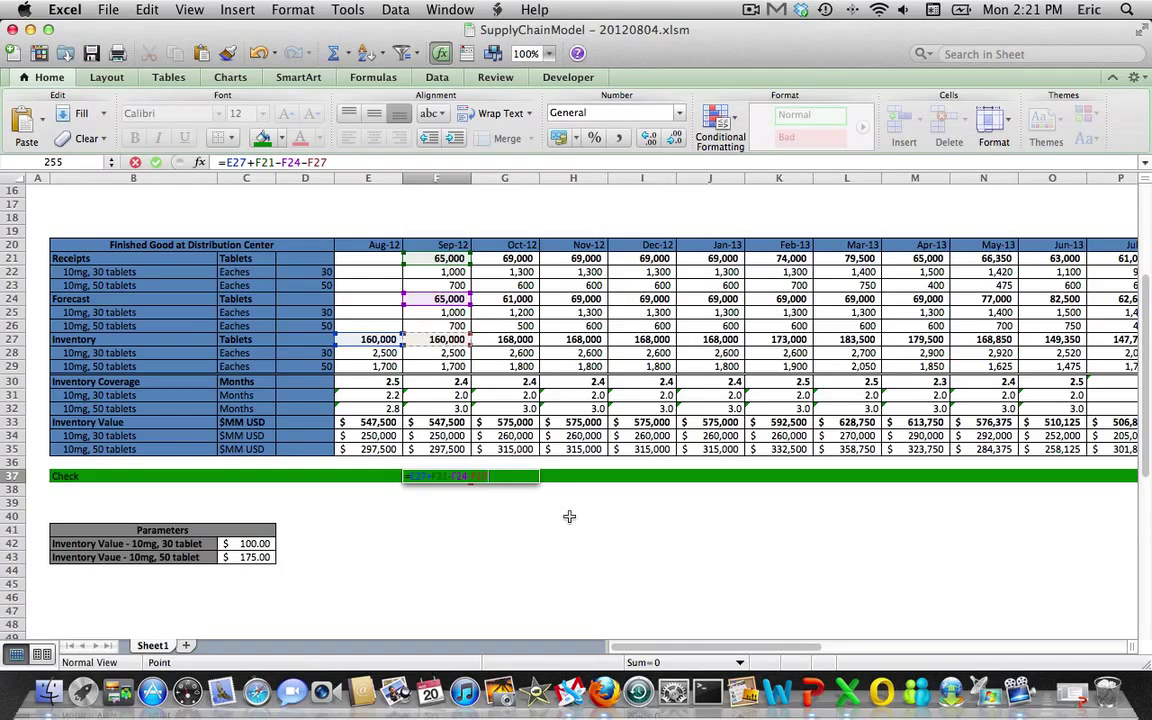
Commit the F37 check formula and copy it along row 37 through column U
key("Return")
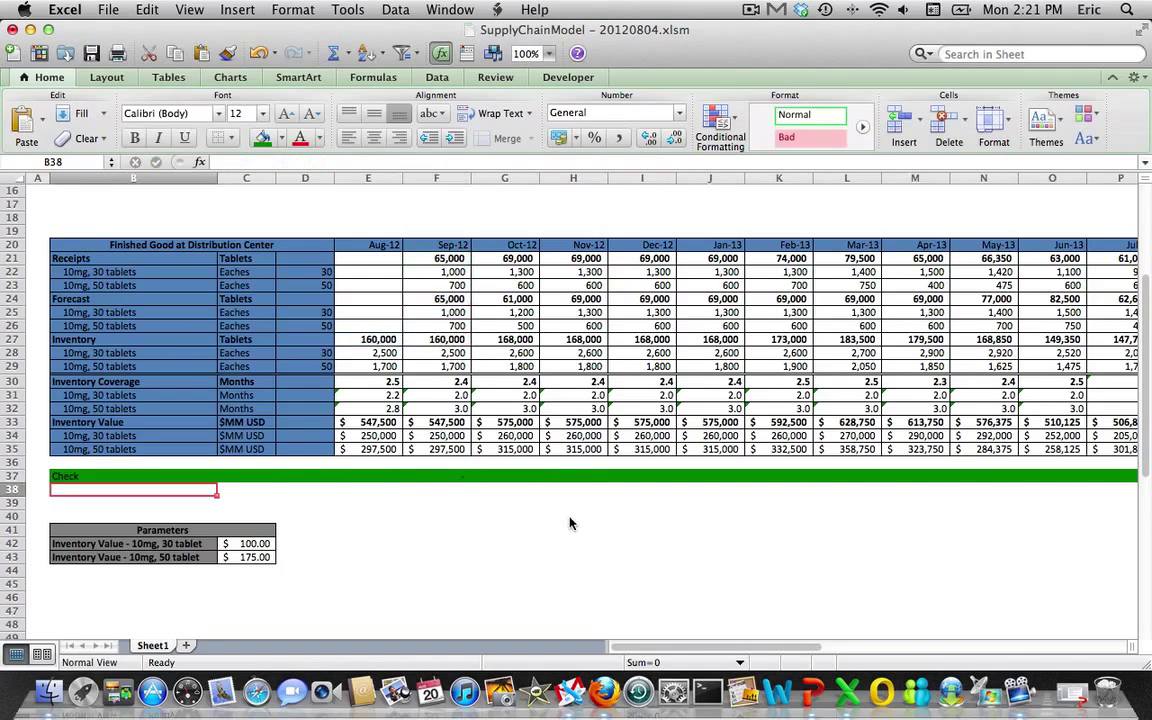
key("Up")
key("Right")
key("Right")
key("Right")
key("Right")
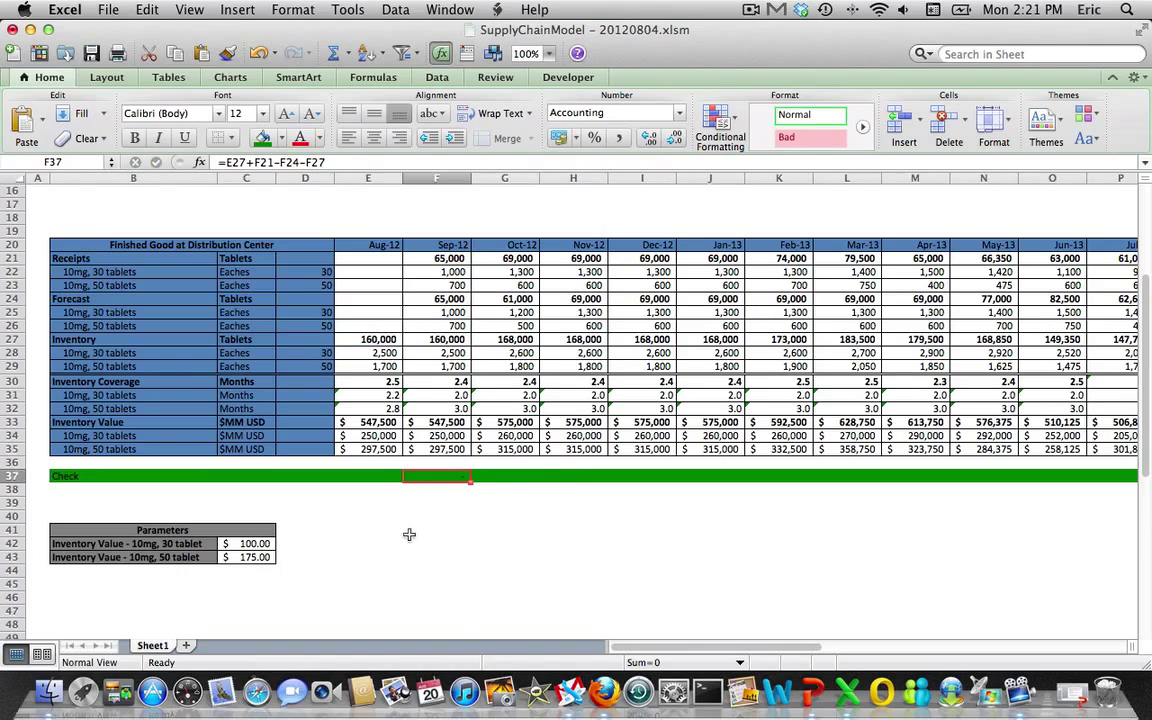
left_click_drag(471, 481, 848, 494)
key("Left")
key("Left")
key("Left")
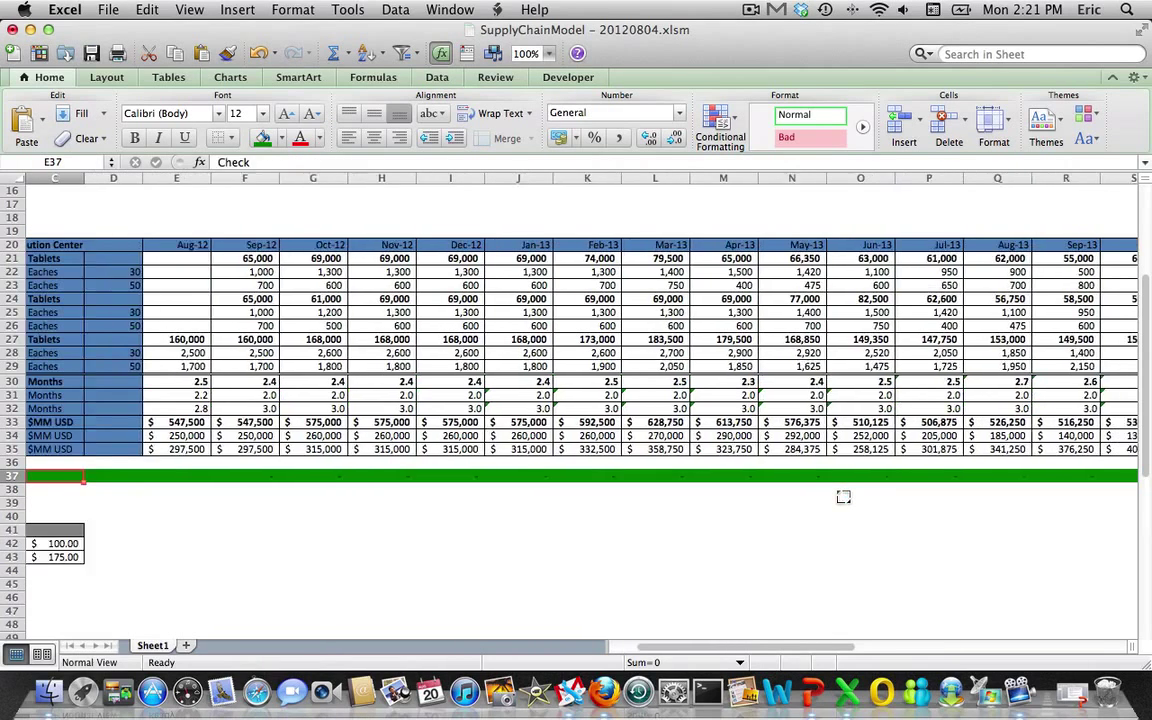
key("Right")
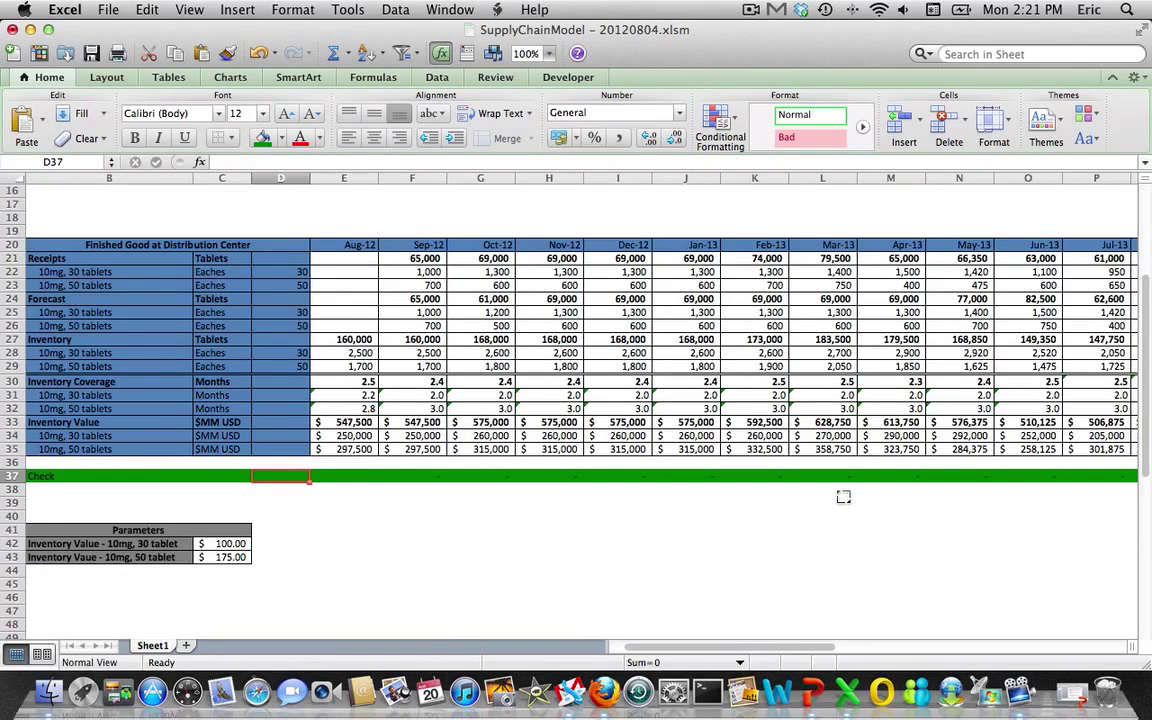
key("Right")
Enter =SUM(F37:U37) in E37 as the Check row total
type("=sum(")
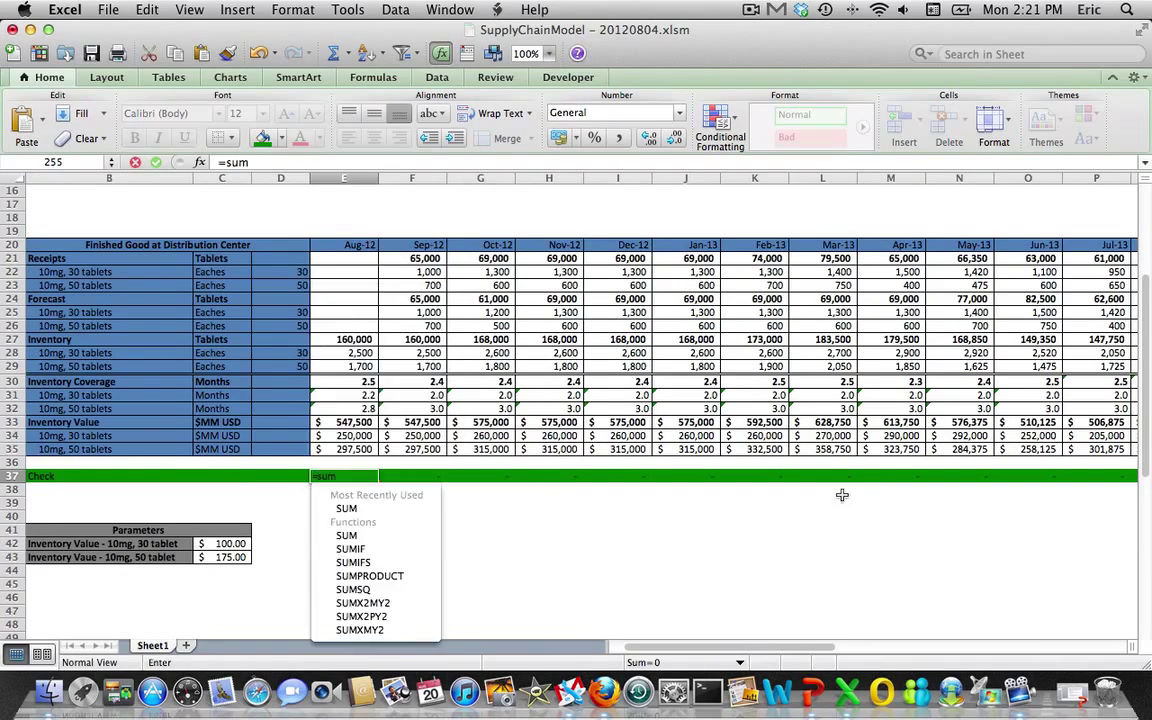
key("Right")
key("shift+Right")
key("shift+Right")
key("shift+Right")
key("shift+Right")
key("shift+Right")
key("shift+Right")
key("shift+Right")
key("shift+Right")
key("shift+Right")
key("shift+Right")
key("shift+Right")
key("shift+Right")
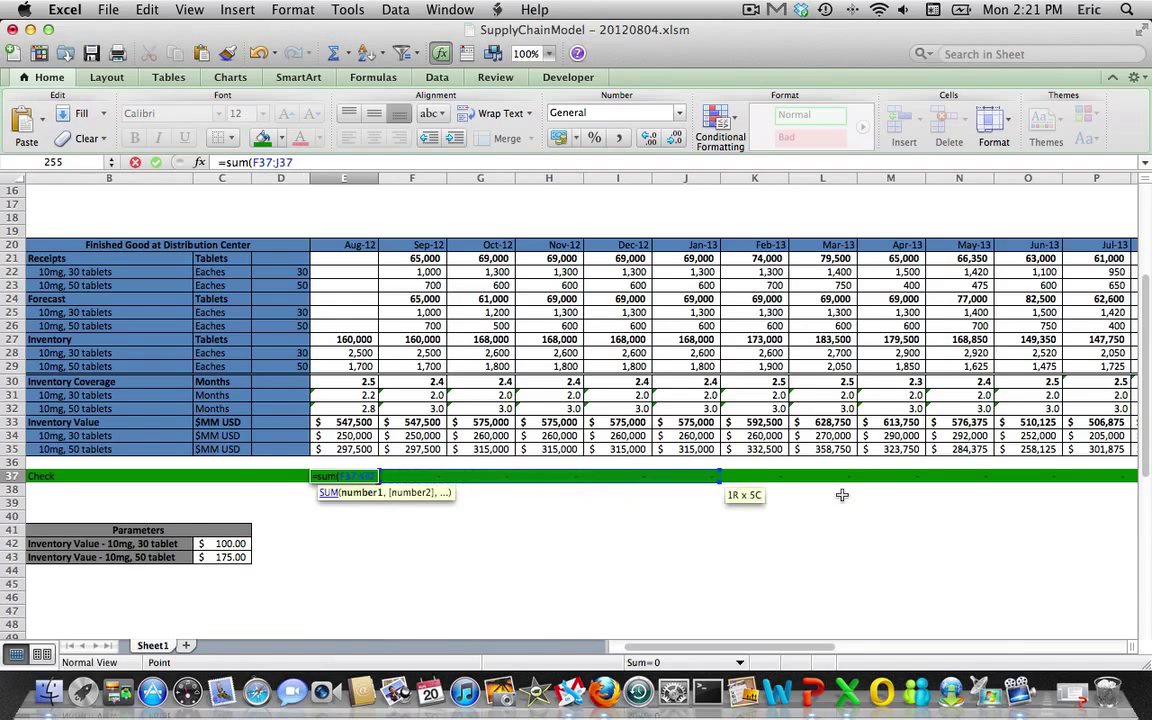
key("shift+Right")
key("shift+Right")
key("shift+Right")
key("shift+Right")
key("shift+Right")
key("shift+Right")
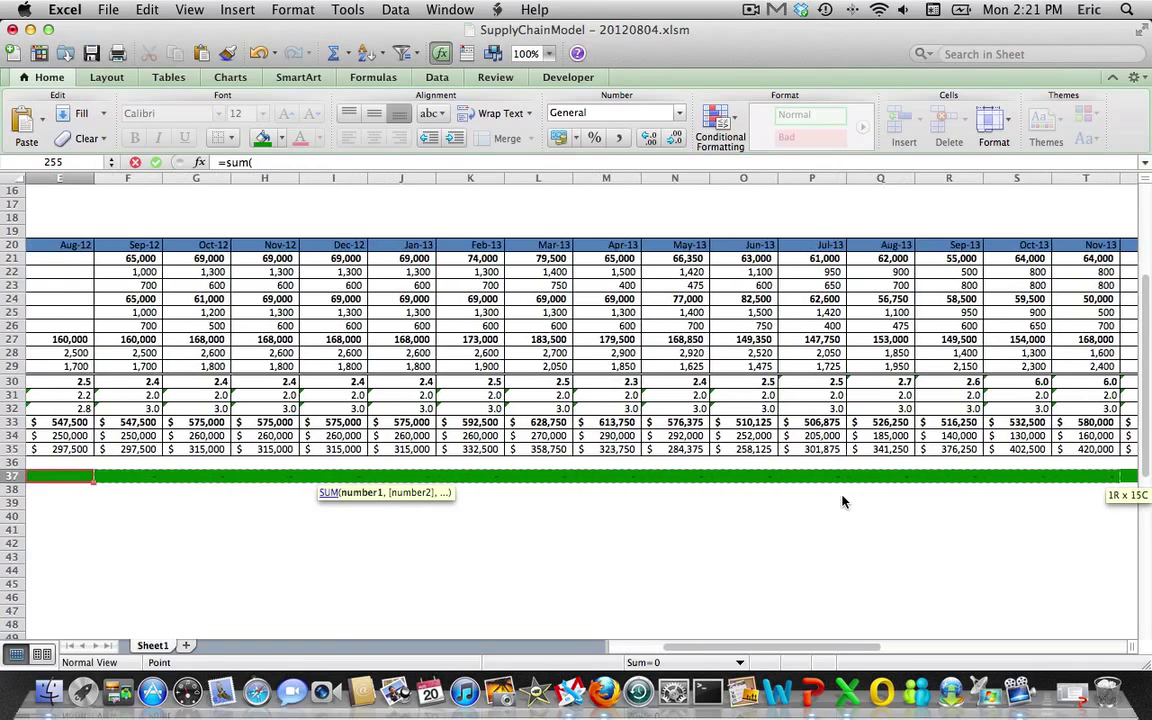
key("shift+Right")
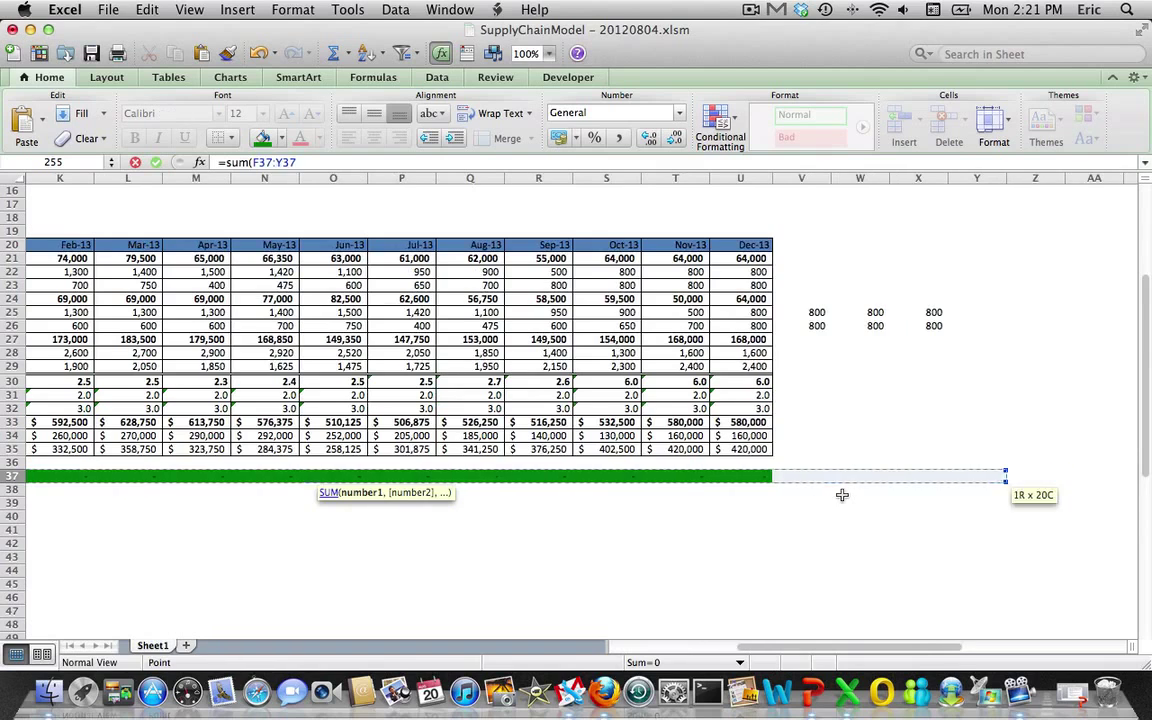
key("shift+Left")
key("shift+Left")
key("shift+Left")
key("shift+Left")
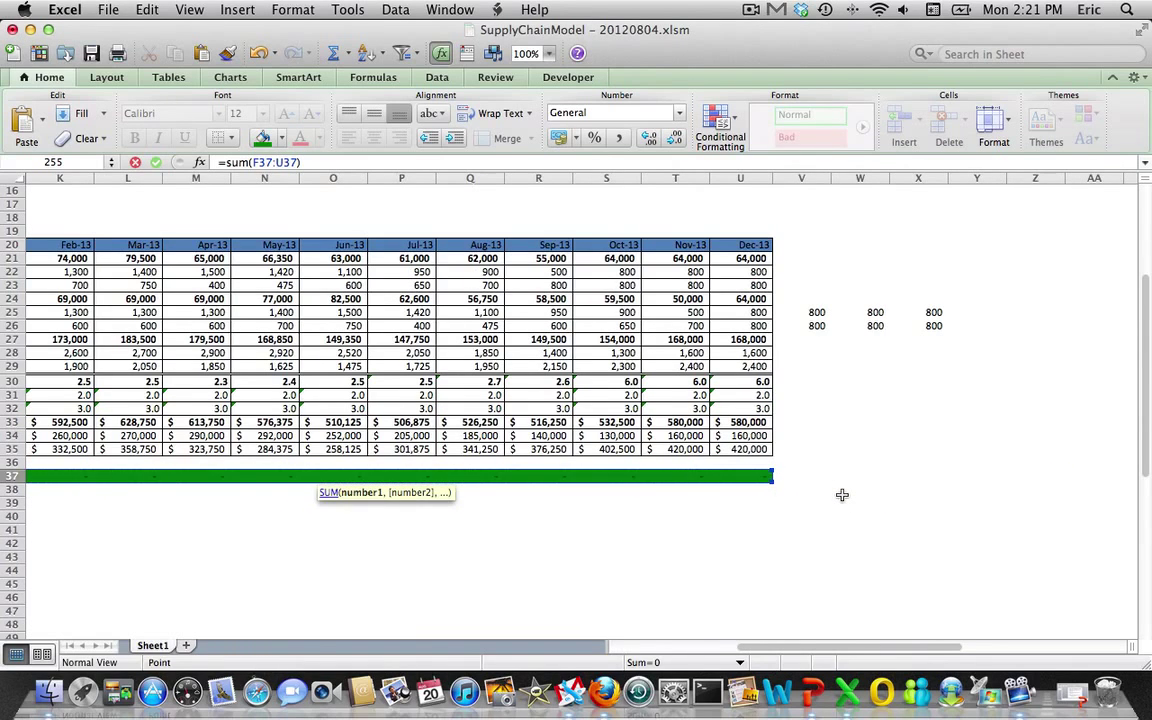
key("Return")
key("Left")
key("Left")
key("Left")
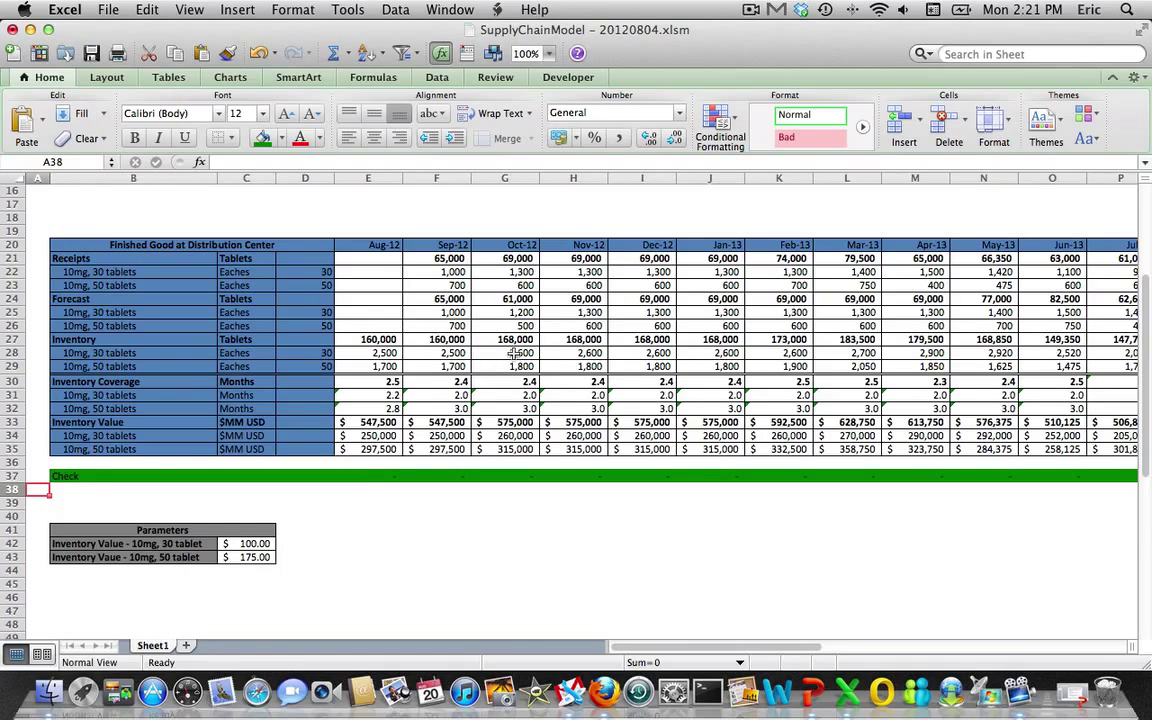
Hard-code 500 in G28, the Oct-12 30-tablet inventory, and view the 63,000 flag in G37
left_click(512, 354)
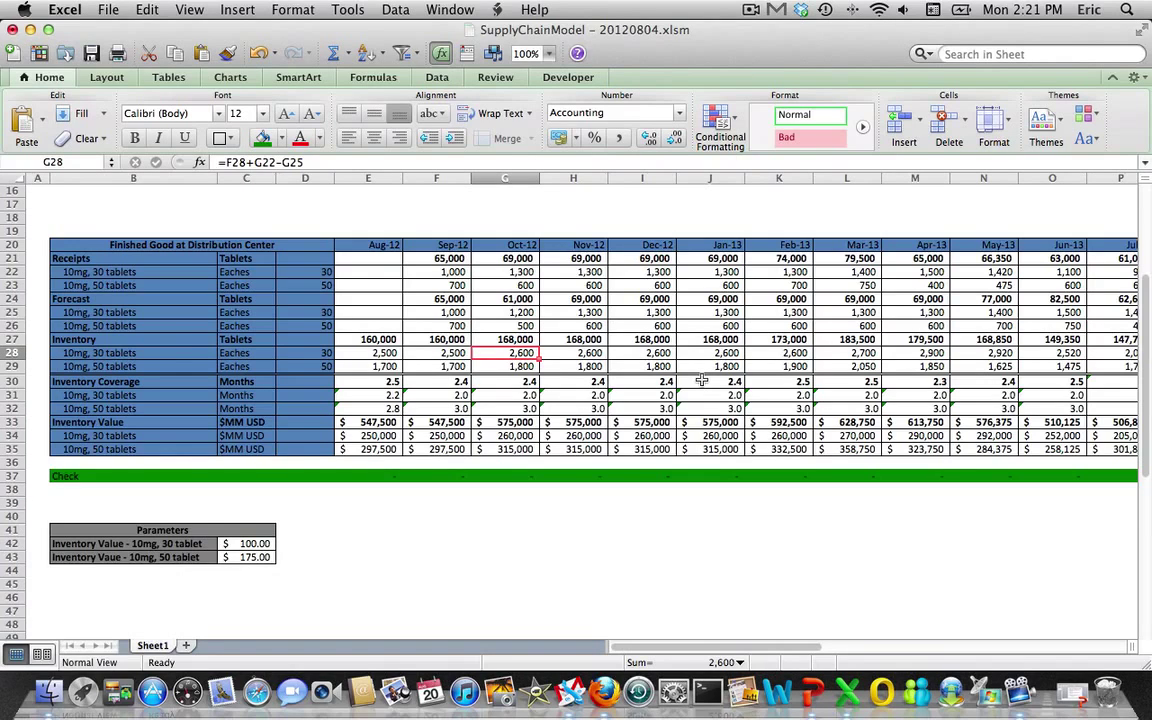
type("5")
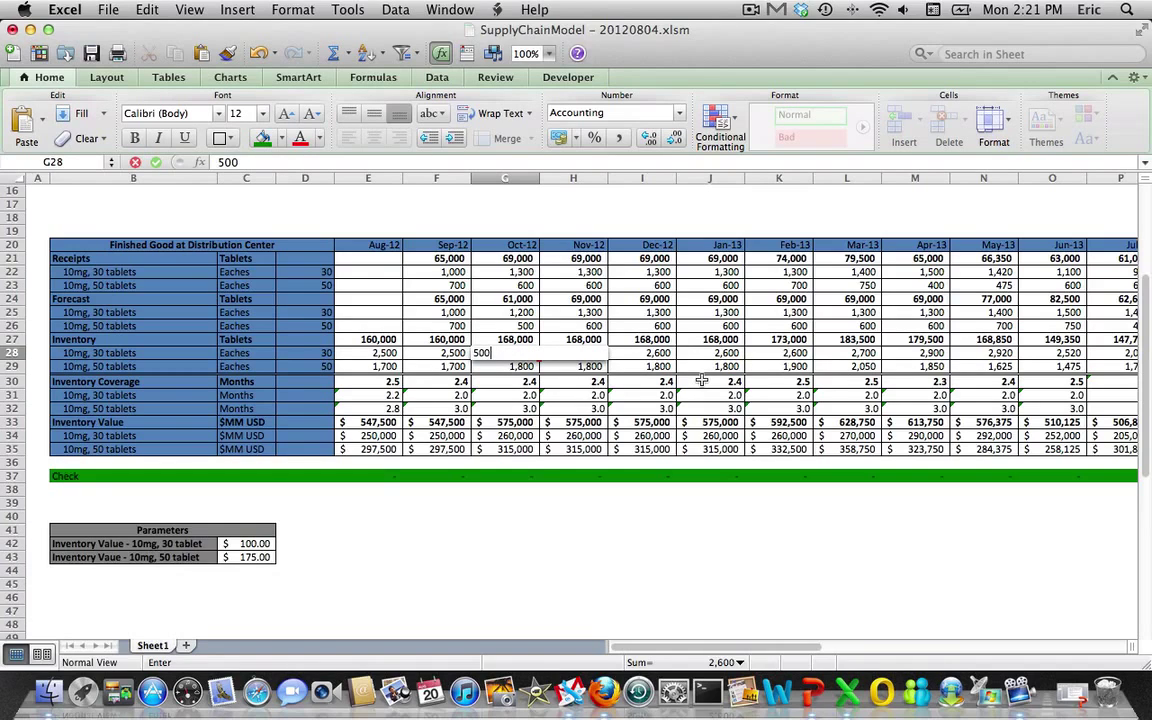
key("Return")
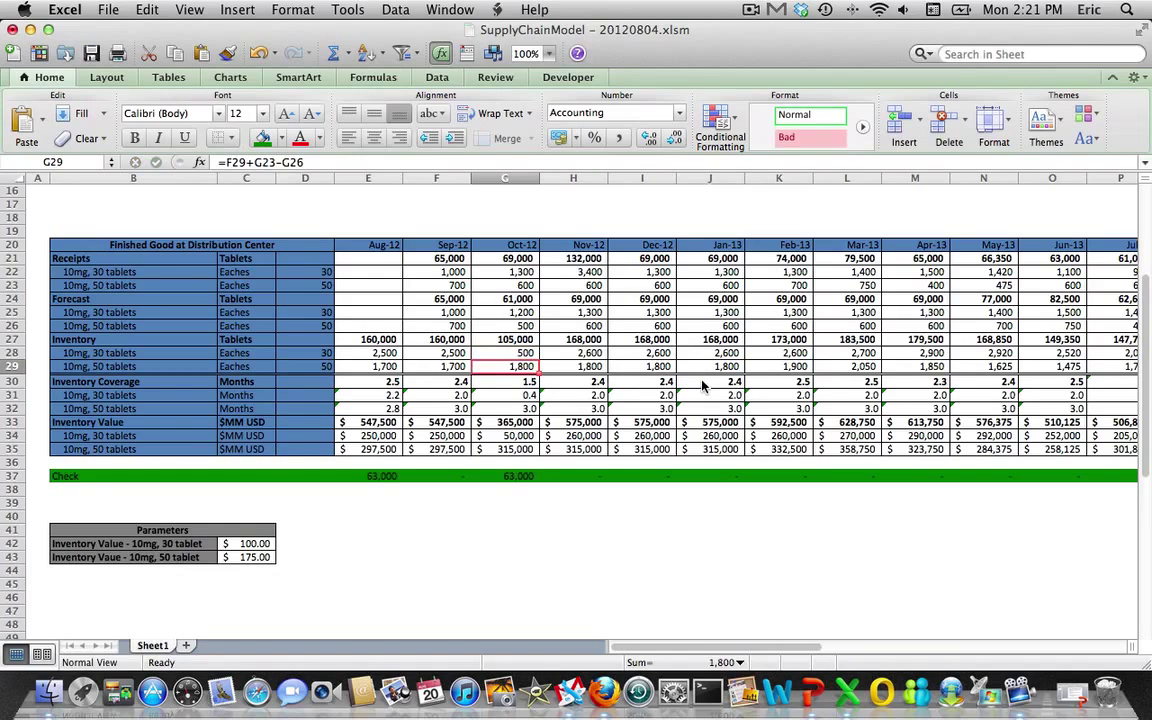
left_click(501, 476)
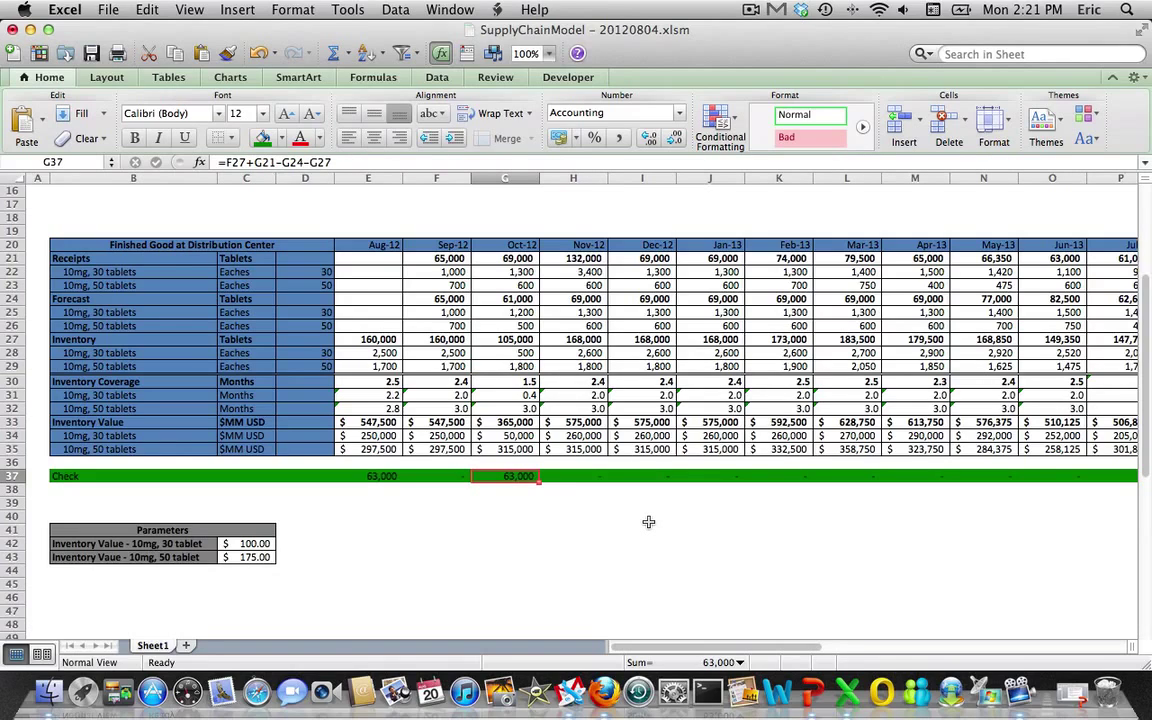
left_click(444, 352)
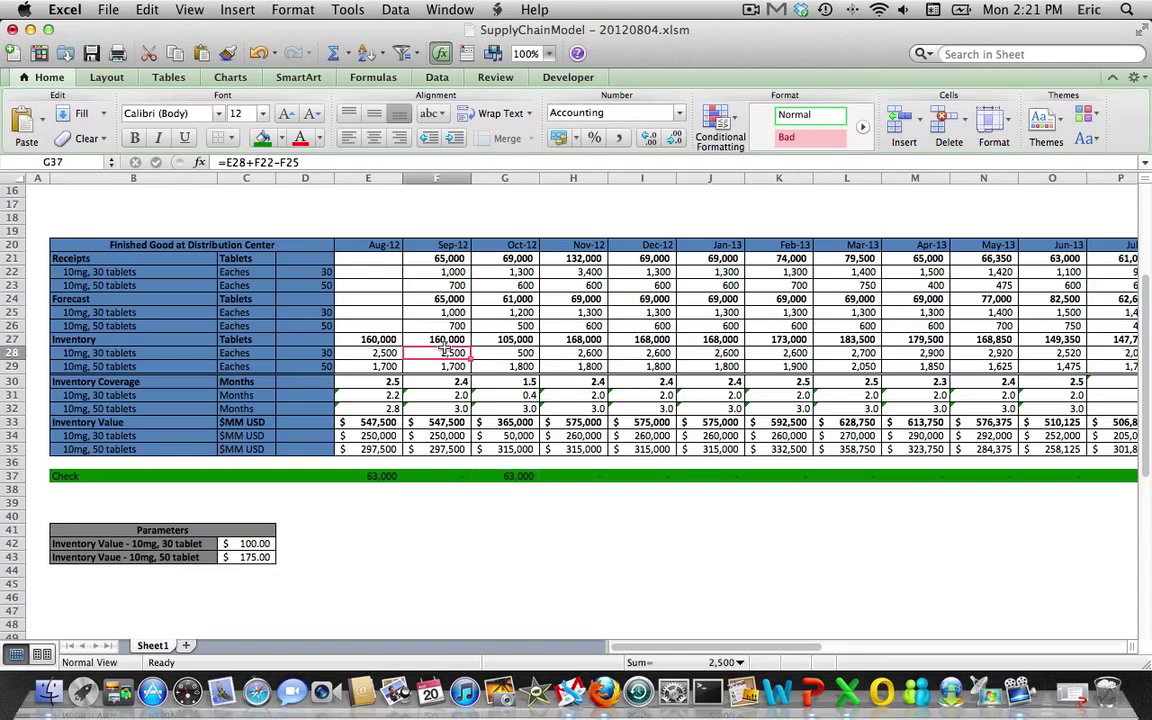
key("Right")
key("Right")
key("Right")
key("Right")
key("Right")
key("Right")
key("Right")
key("Right")
key("Right")
key("Right")
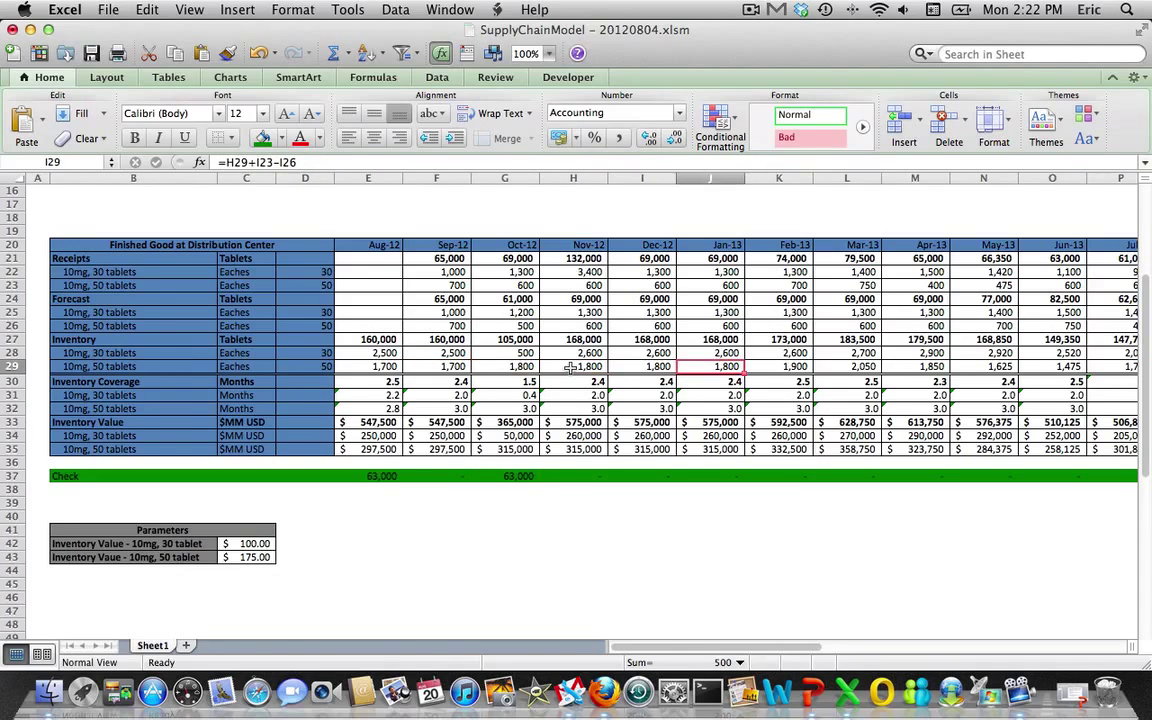
Set the Jul-13 30-tablet forecast in P25 to 1000
key("Up")
key("Up")
key("Up")
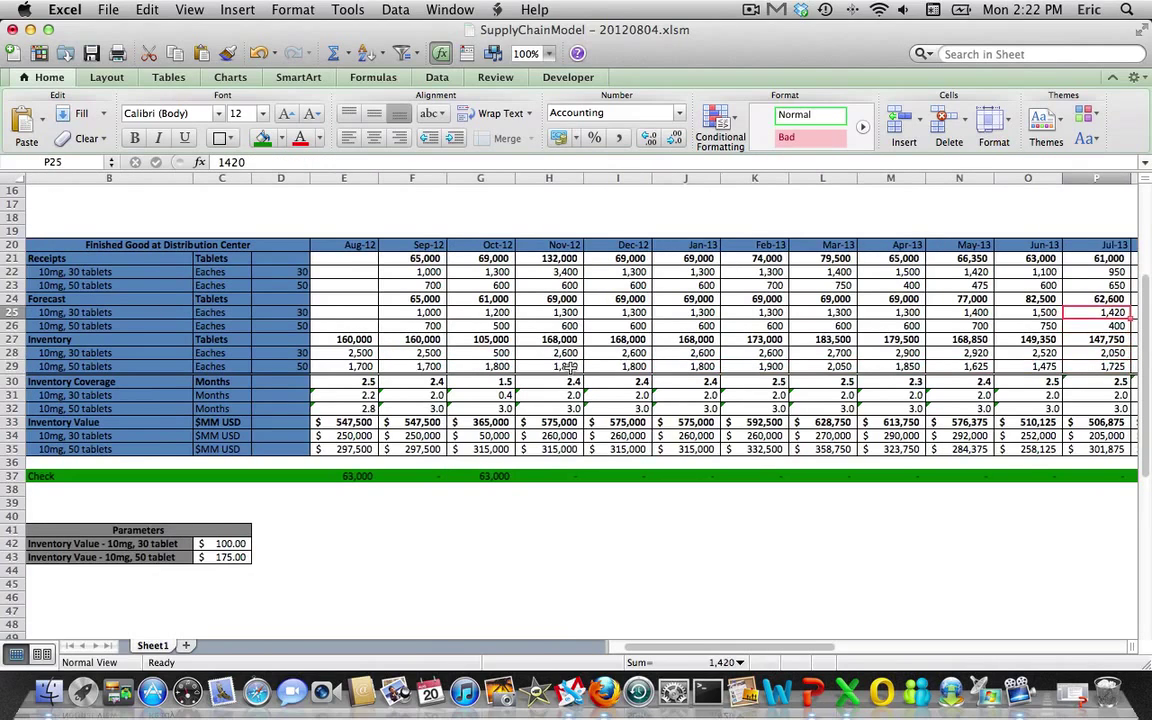
type("1000")
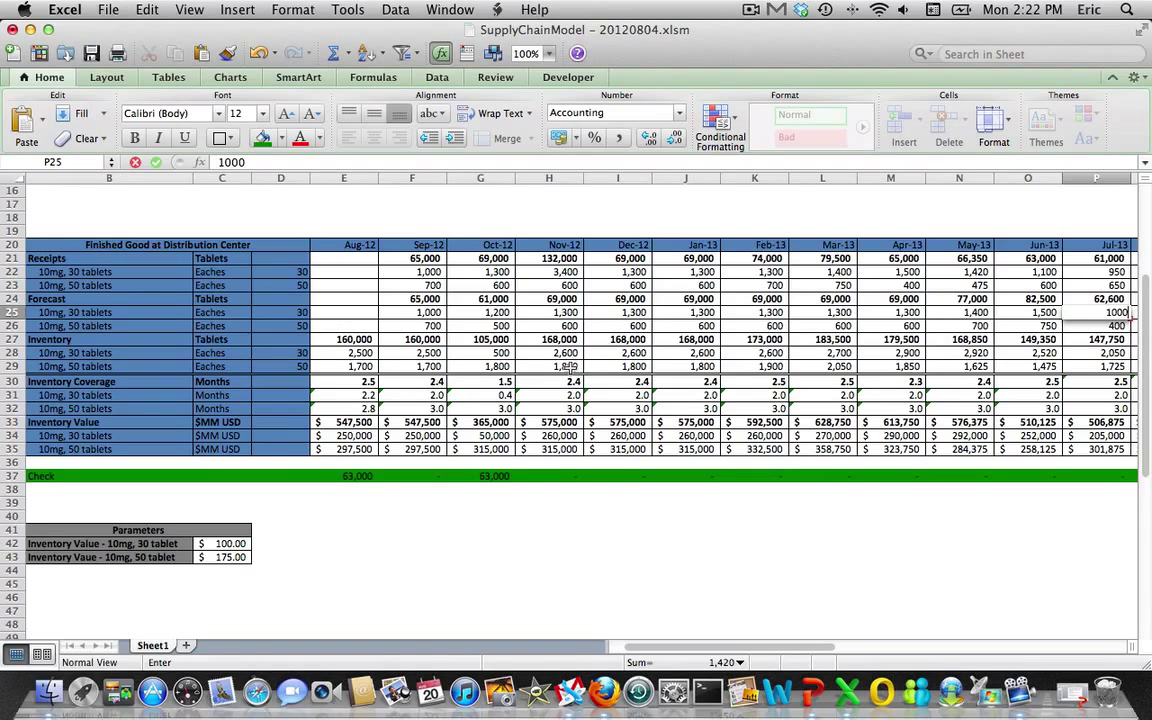
key("Return")
Try 1200 as the Jul-13 receipts in P22, then undo it
key("Down")
key("Down")
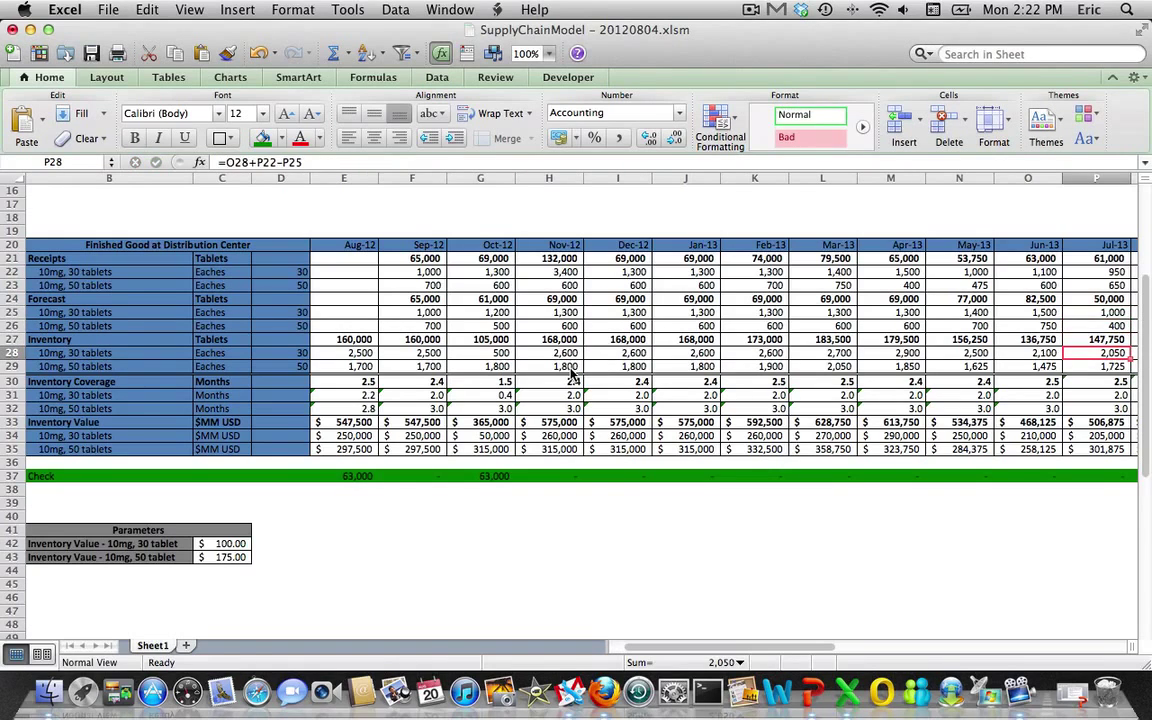
key("Up")
key("Up")
key("Up")
key("Up")
key("Up")
key("Up")
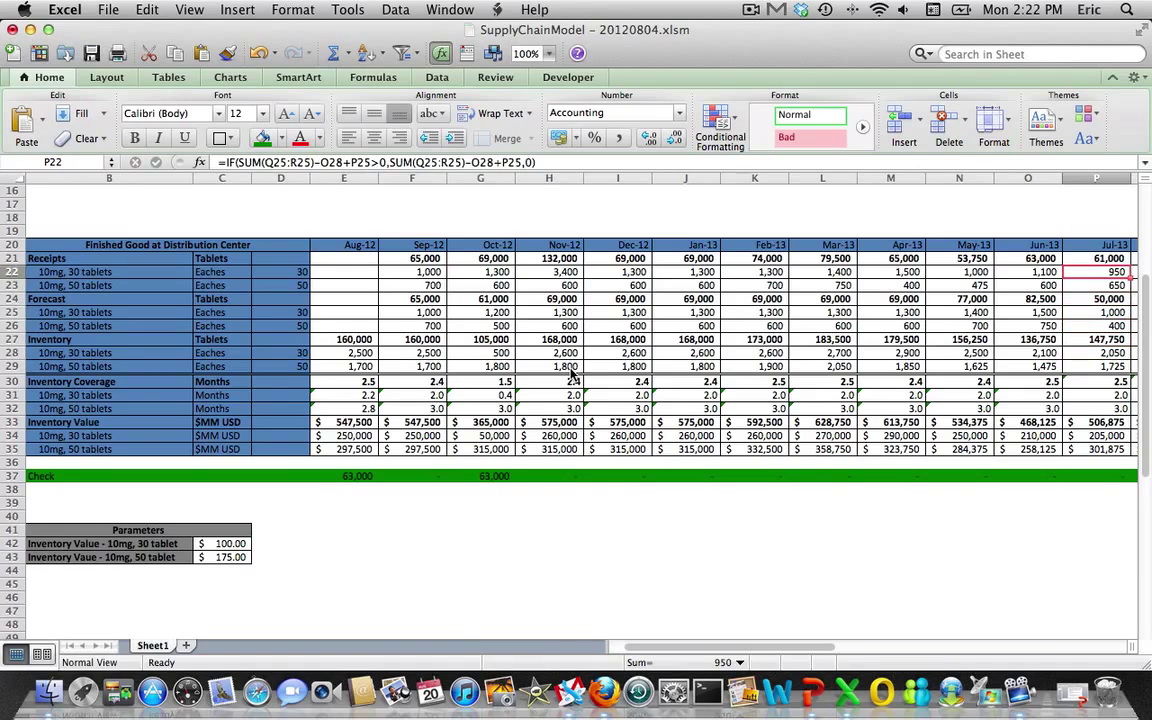
type("1200")
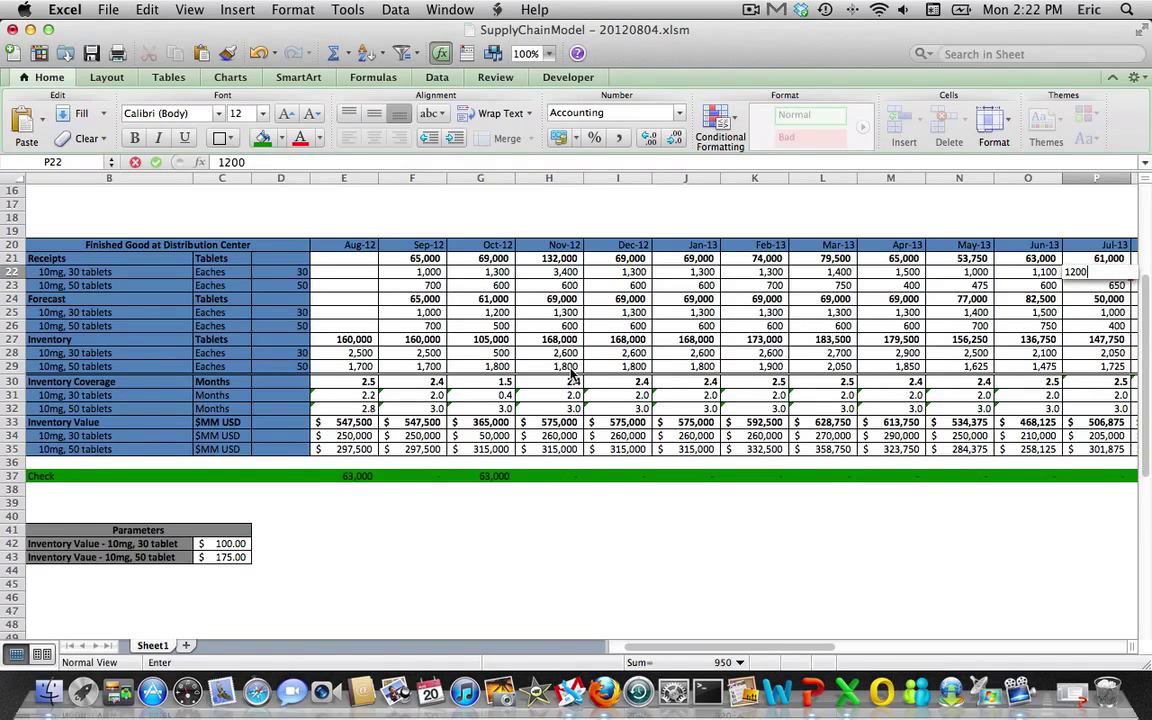
key("Return")
key("Down")
key("Down")
key("Down")
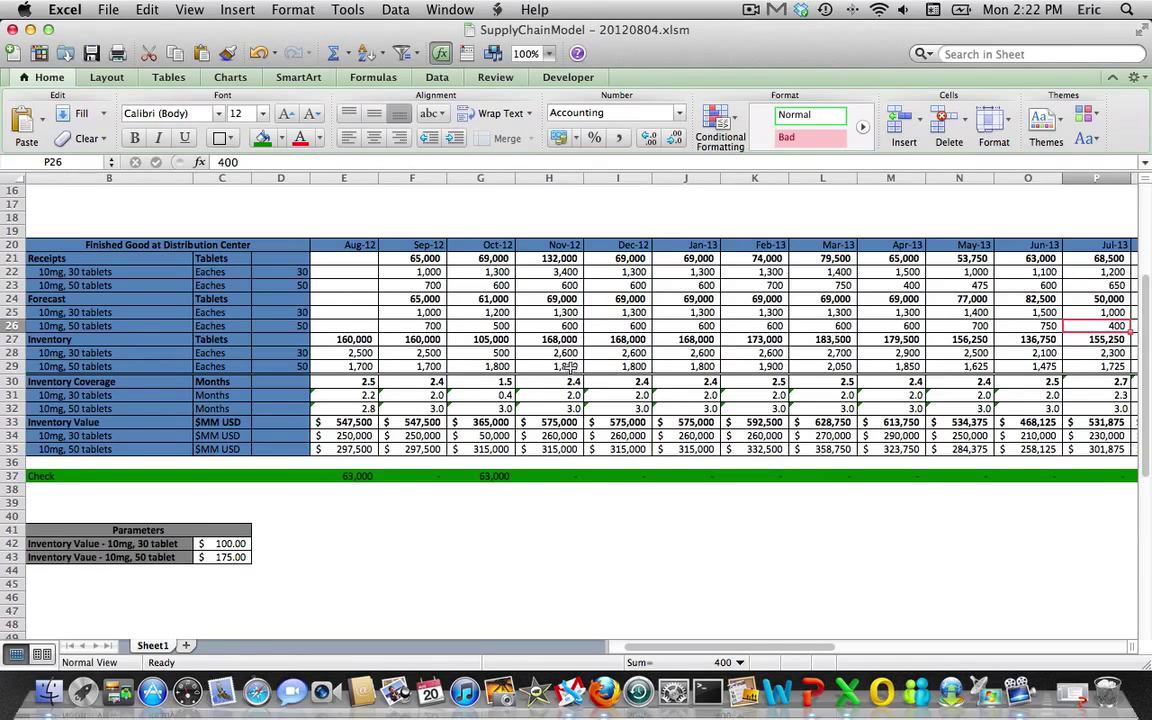
key("super+z")
Hard-code 1500 in P29, the Jul-13 50-tablet inventory, and review the Check row
key("Down")
key("Down")
key("Down")
key("Down")
key("Down")
key("Down")
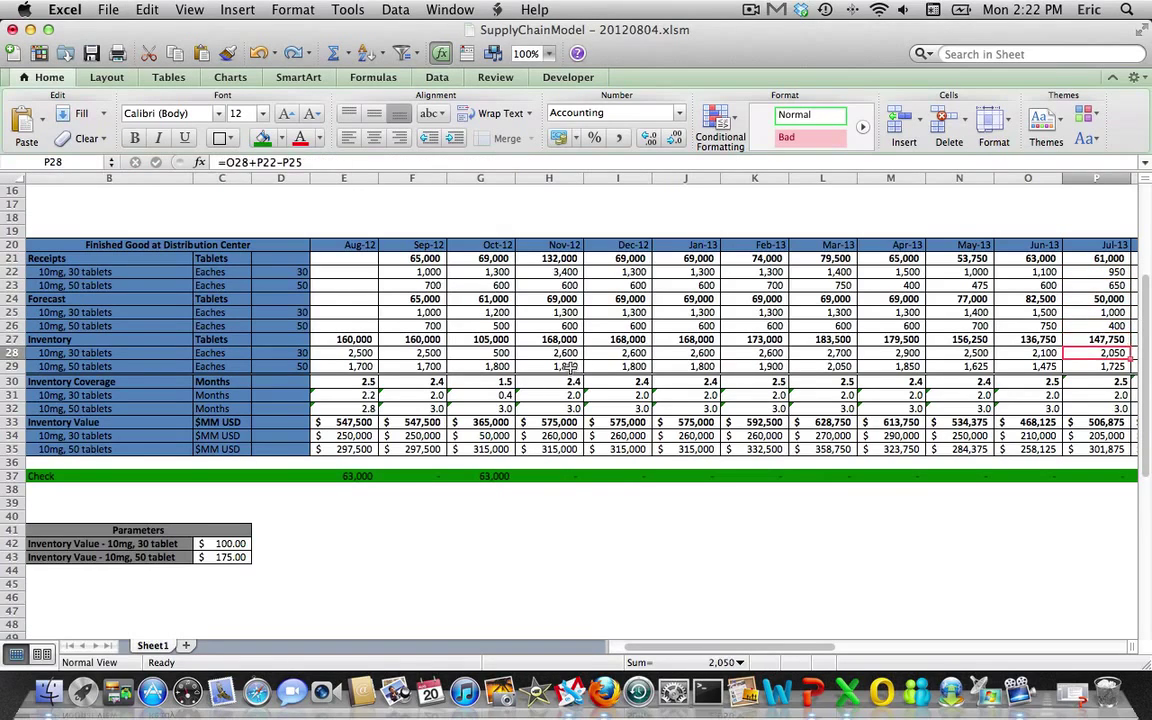
key("Down")
type("1500")
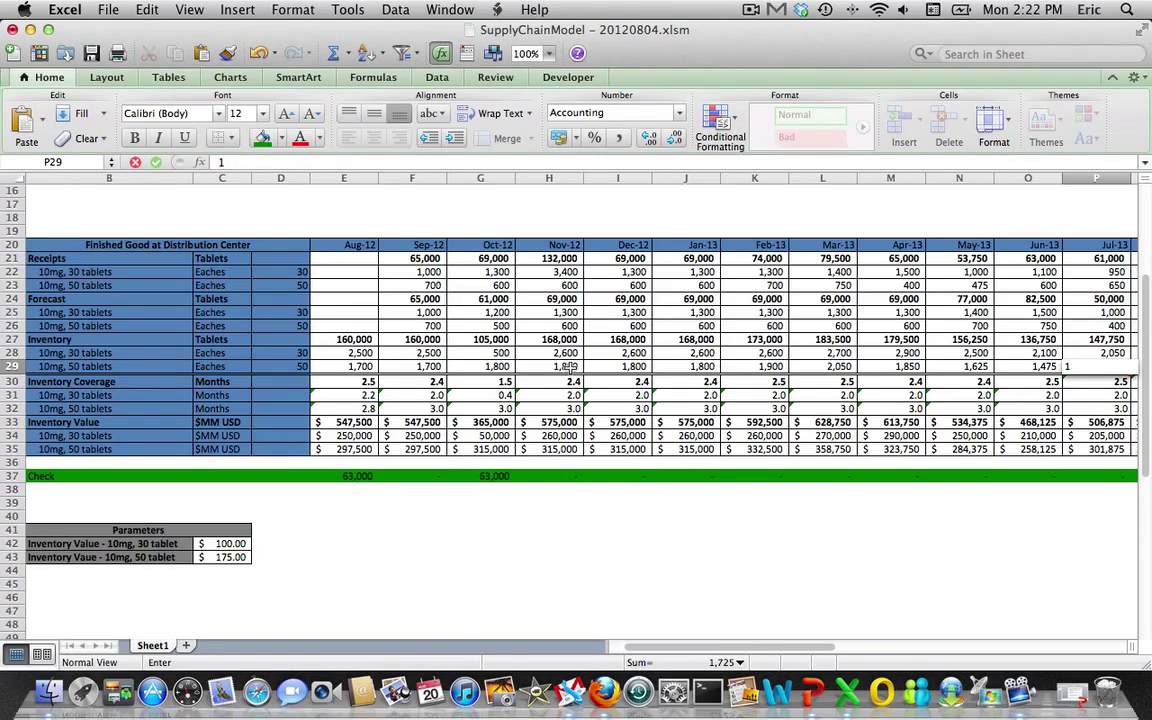
key("Return")
key("Down")
key("Down")
key("Down")
key("Down")
key("Down")
key("Down")
key("Down")
key("Right")
key("Left")
key("Left")
key("Left")
key("Left")
key("Left")
key("Left")
key("Left")
key("Left")
key("Left")
key("Left")
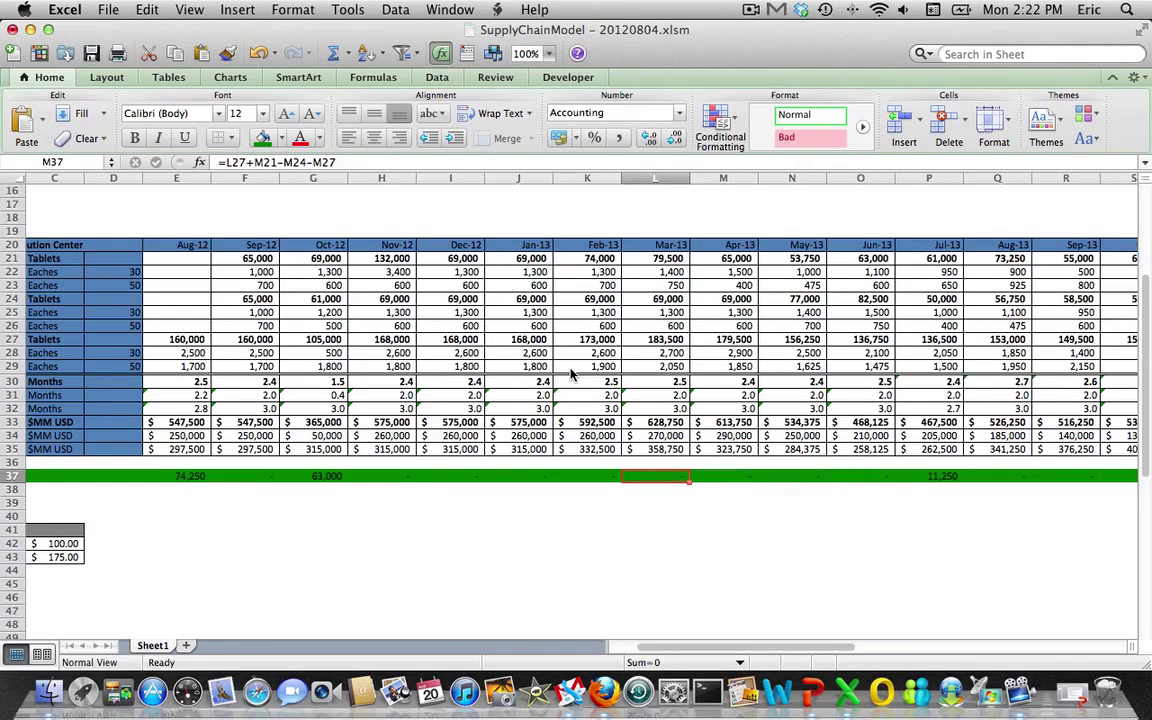
Restore G28's inventory formula by copying F28 into it
key("Up")
key("Up")
key("Up")
key("Up")
key("Up")
key("Up")
key("Up")
key("Up")
key("Up")
key("Left")
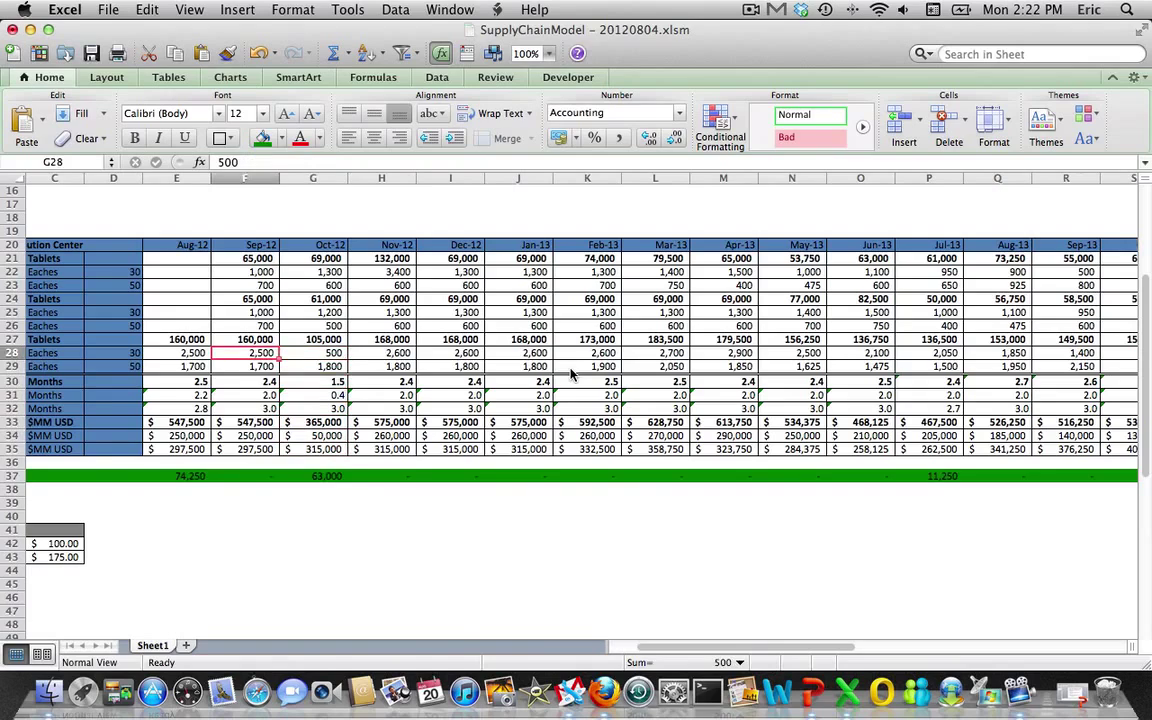
key("super+c")
key("Right")
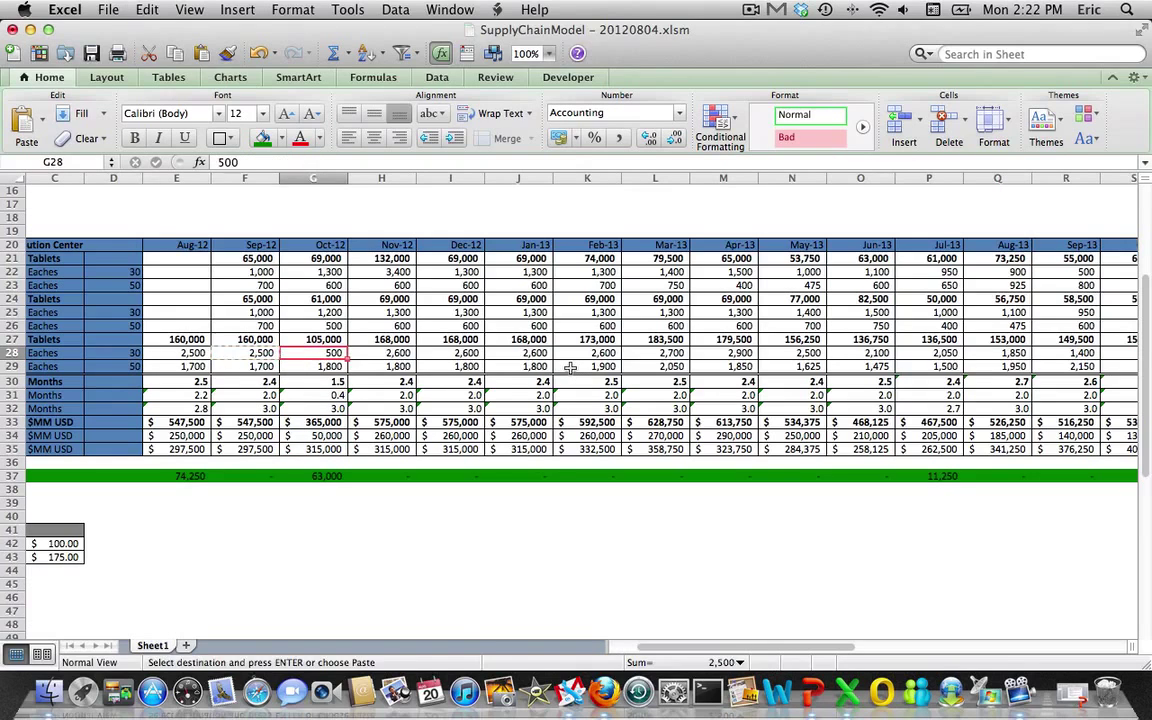
key("super+v")
Restore P29's inventory formula by copying O29 into it
key("Down")
key("Right")
key("Right")
key("Right")
key("Right")
key("Right")
key("Right")
key("Right")
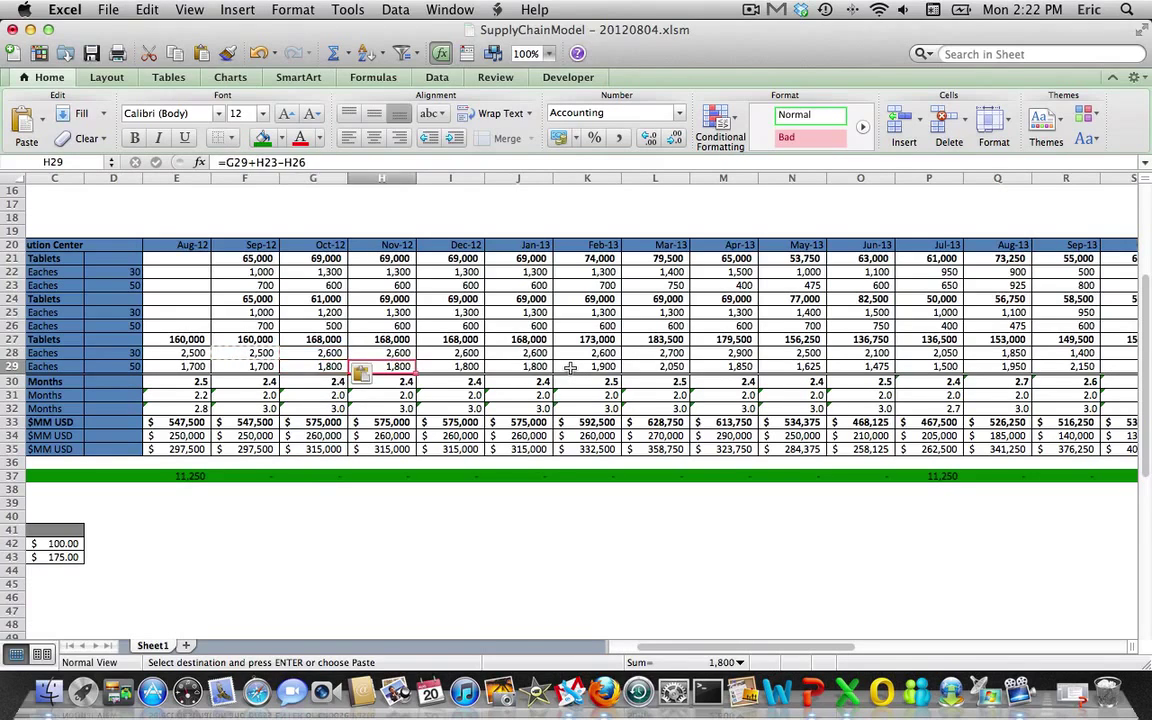
key("Right")
key("Right")
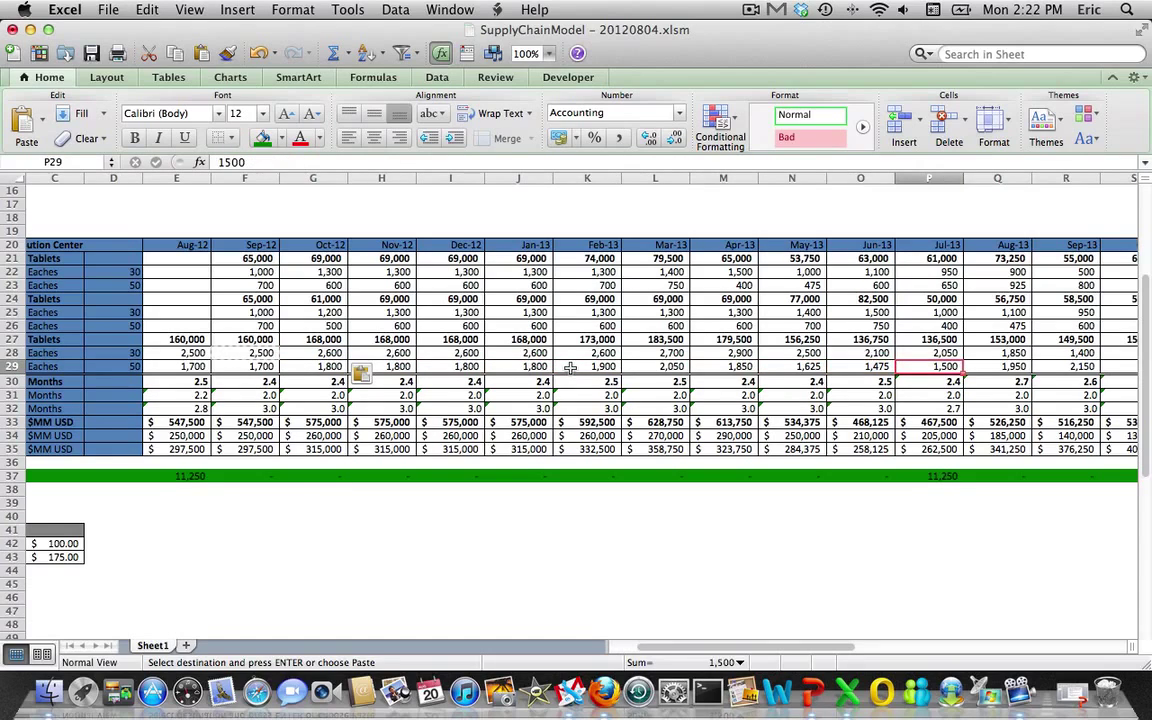
key("Left")
key("super+v")
key("Right")
key("super+v")
key("Down")
key("Left")
key("Left")
key("Left")
key("Left")
key("Left")
key("Left")
key("Left")
key("Left")
key("Left")
key("Left")
key("Left")
key("Left")
key("Left")
key("Left")
key("Left")
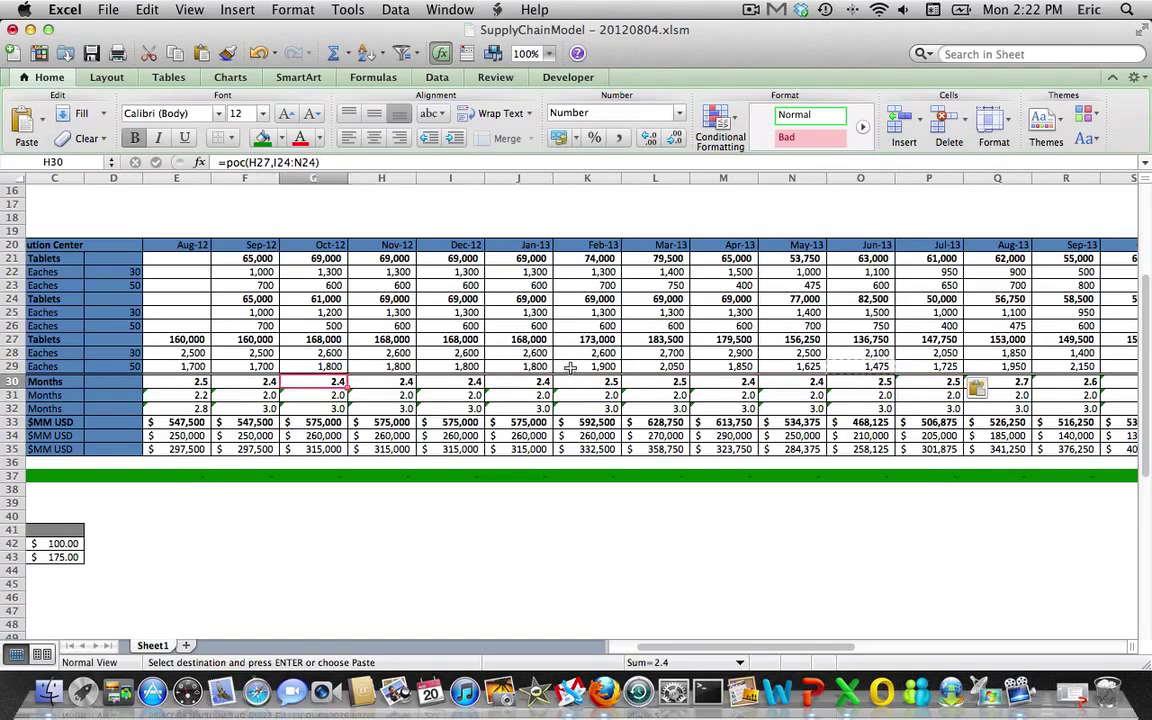
key("Down")
key("Down")
key("Down")
key("Down")
key("Down")
key("Down")
key("Down")
key("Down")
key("Down")
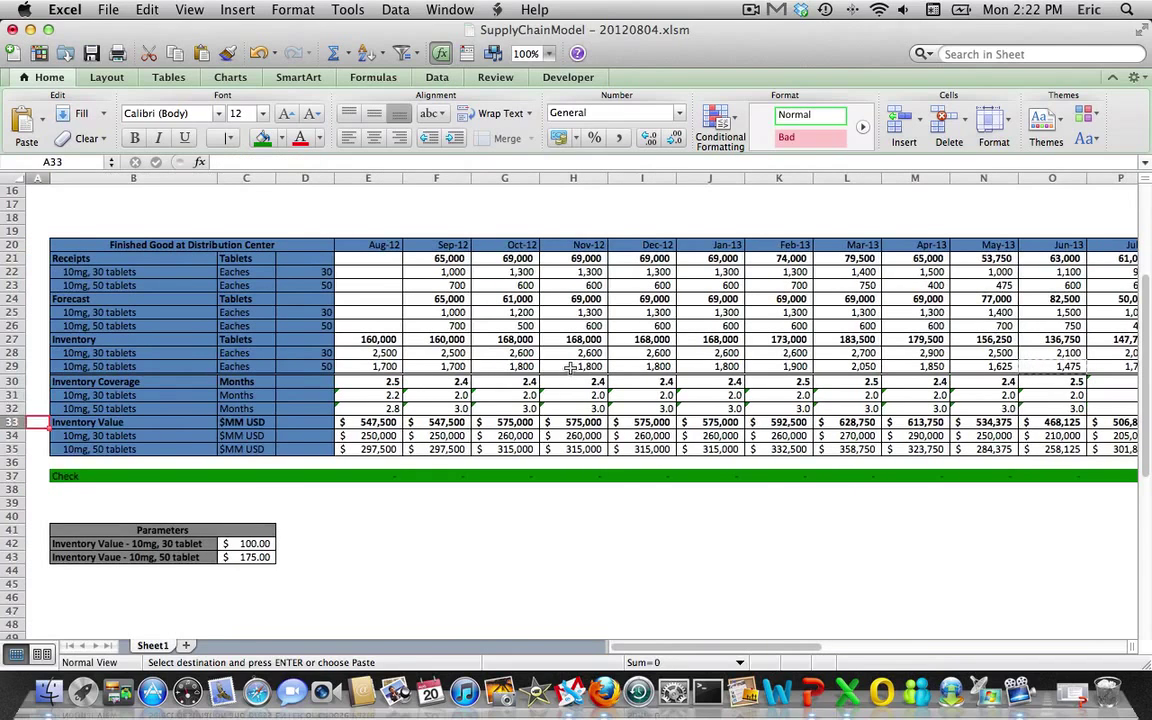
key("Down")
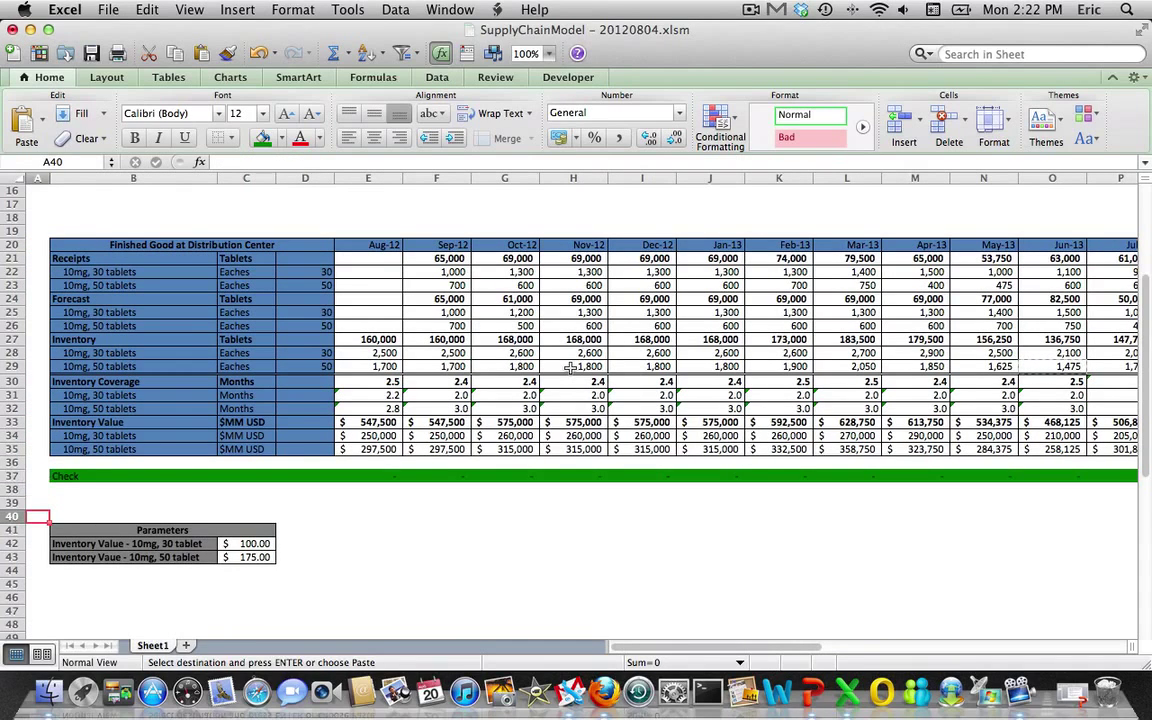